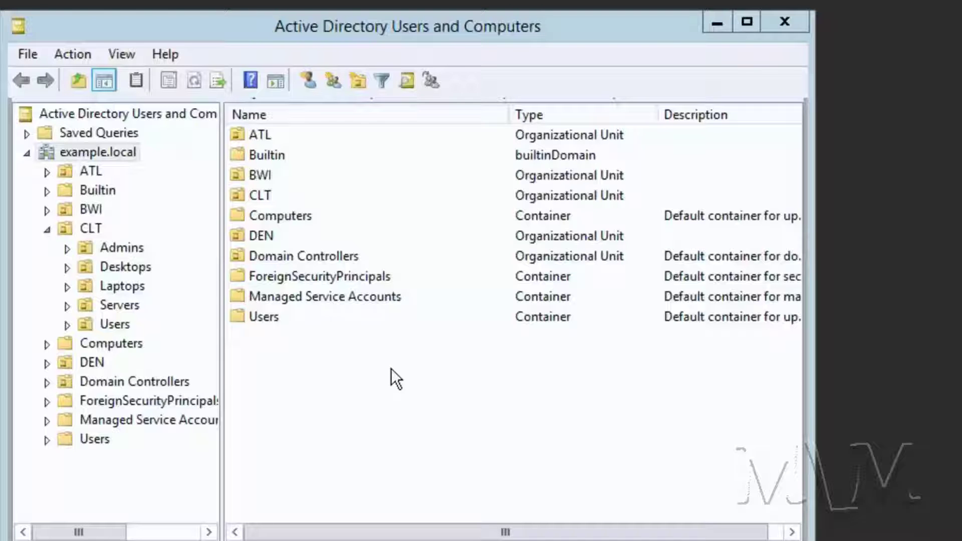
- Show the accounts in the Users OU under CLT and select User10
right_click(97, 320)
key(Escape)
click(93, 321)
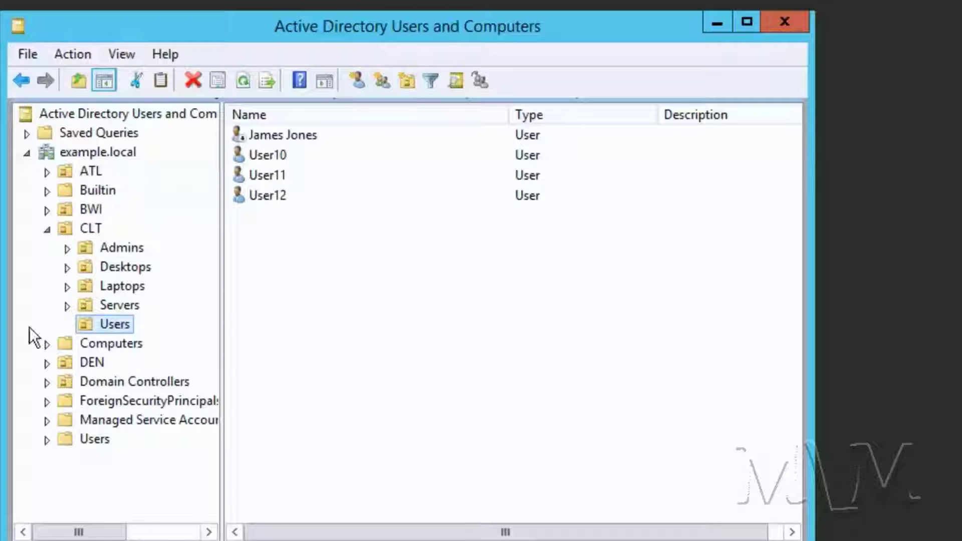
click(269, 153)
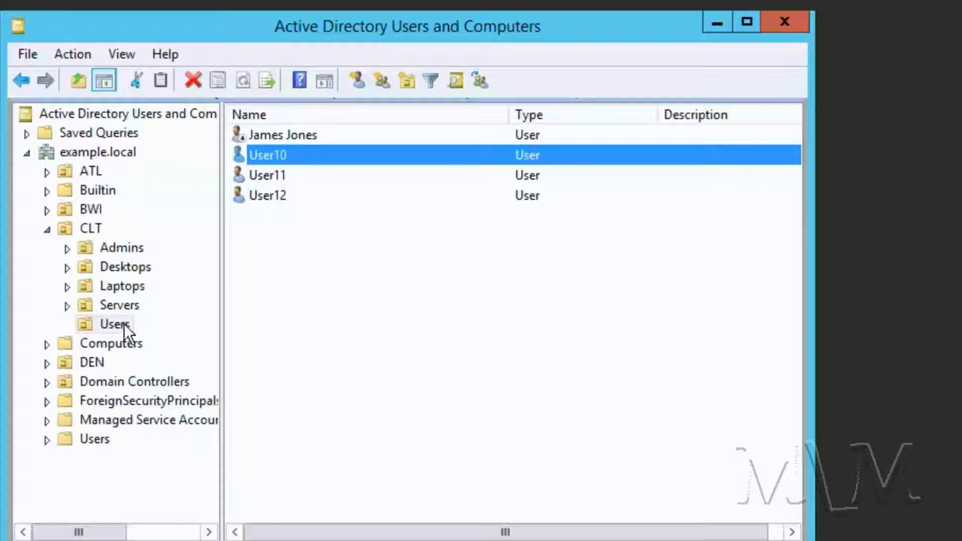
- Switch to the Windows 8.1 virtual machine and check the logged-on account with whoami in PowerShell
click(960, 340)
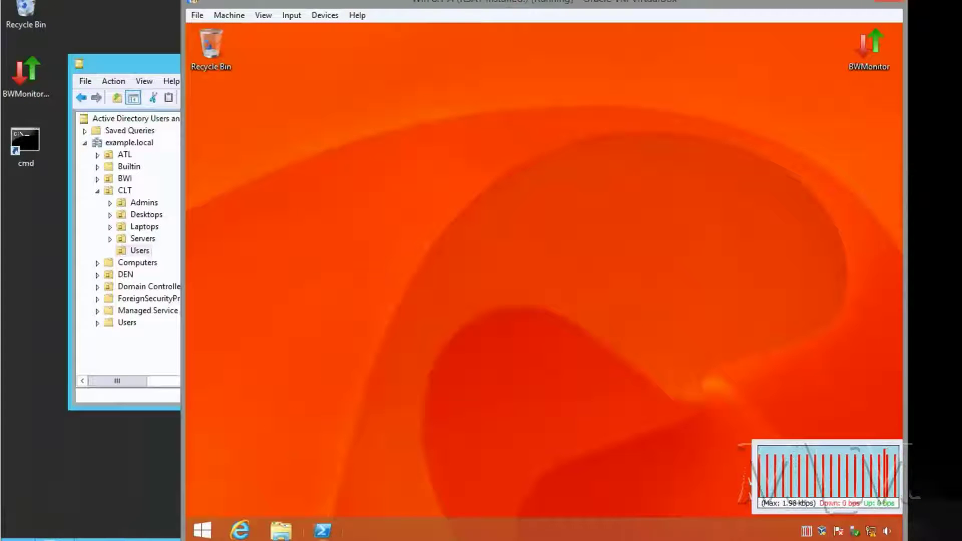
click(323, 530)
text(whoami)
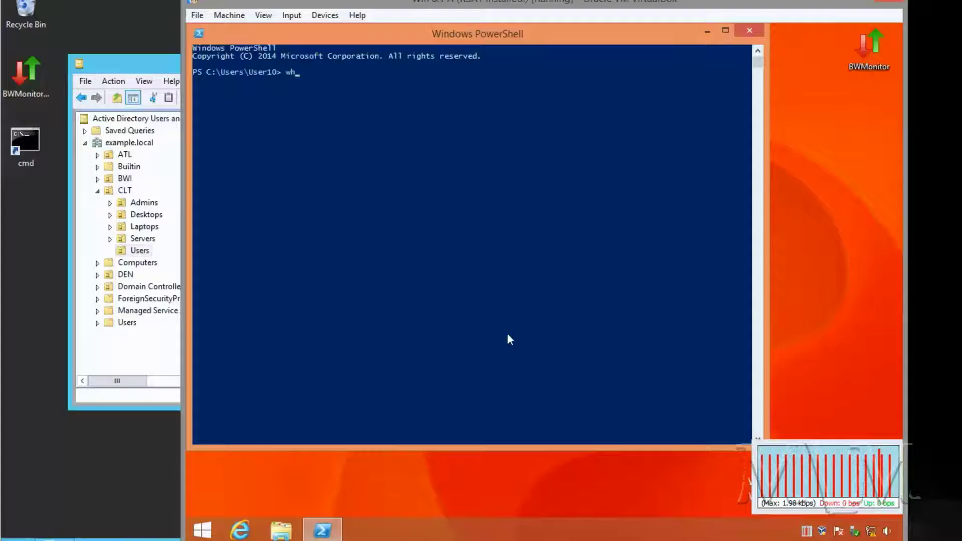
key(Return)
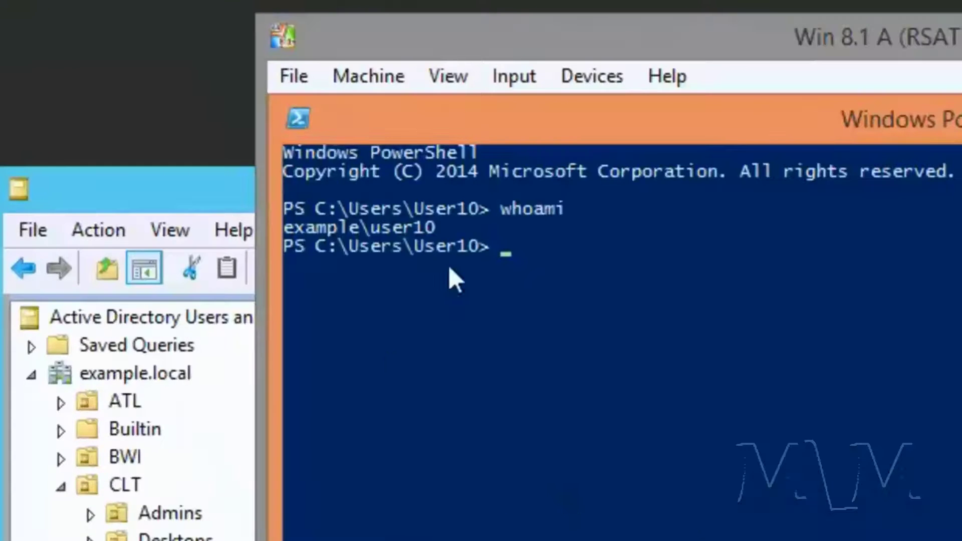
drag(433, 216, 280, 230)
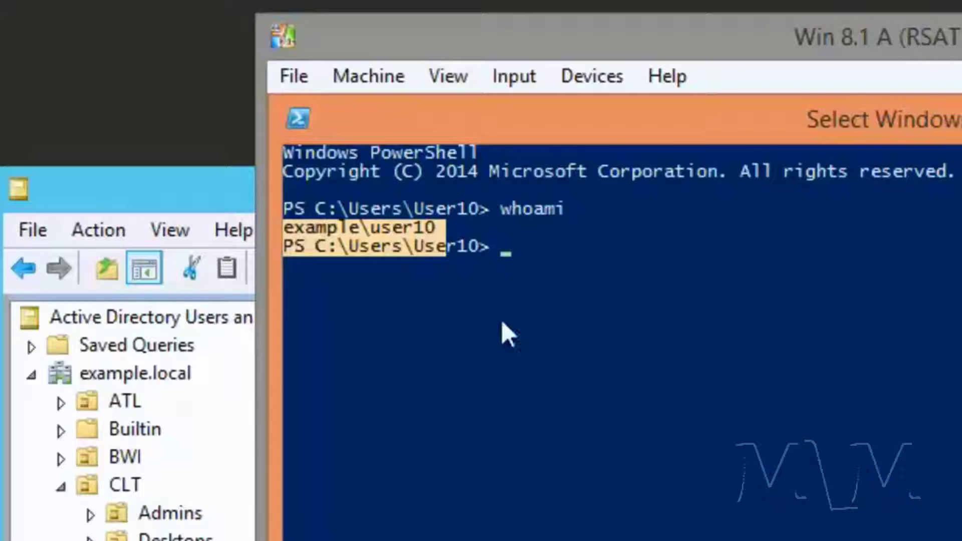
click(578, 251)
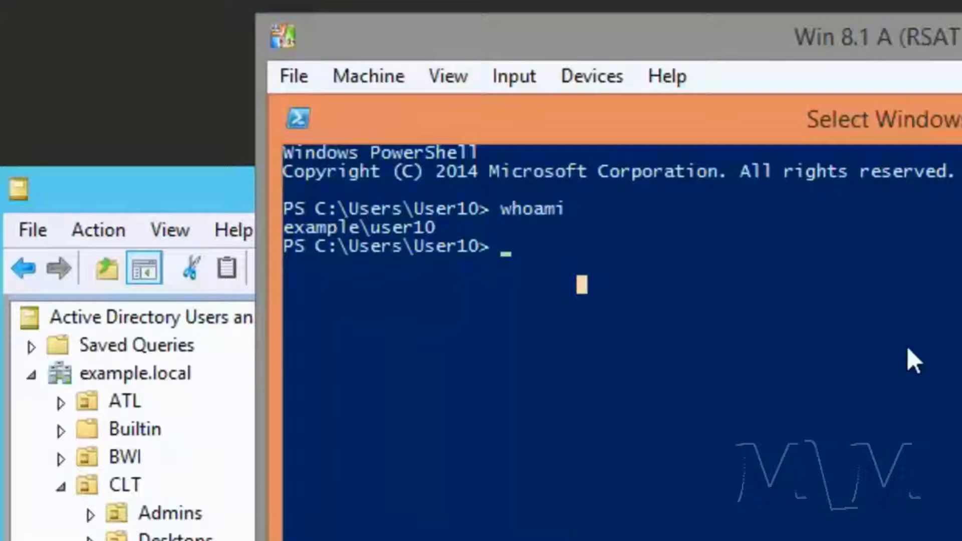
- Query the logon server with echo $env:logonserver and highlight the returned server name
text(echo)
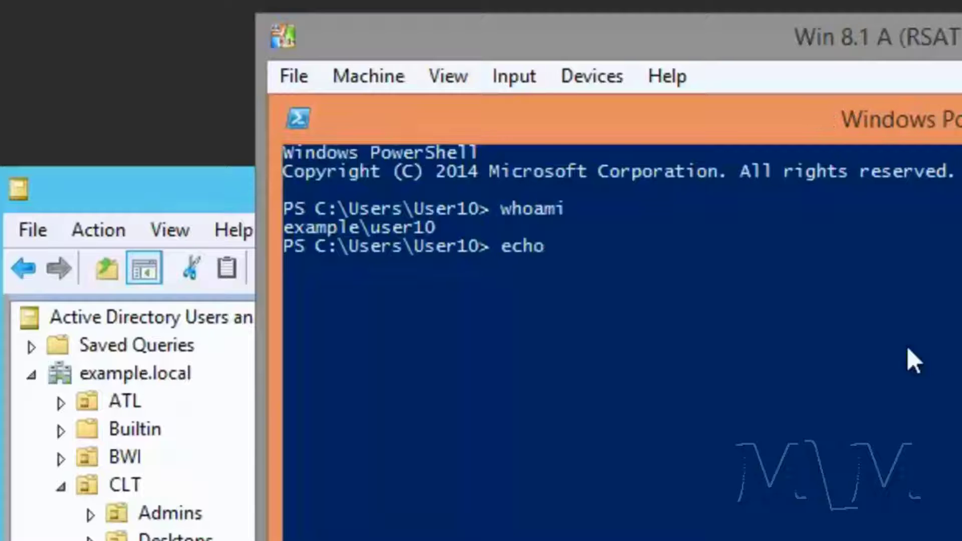
text( $env:lo)
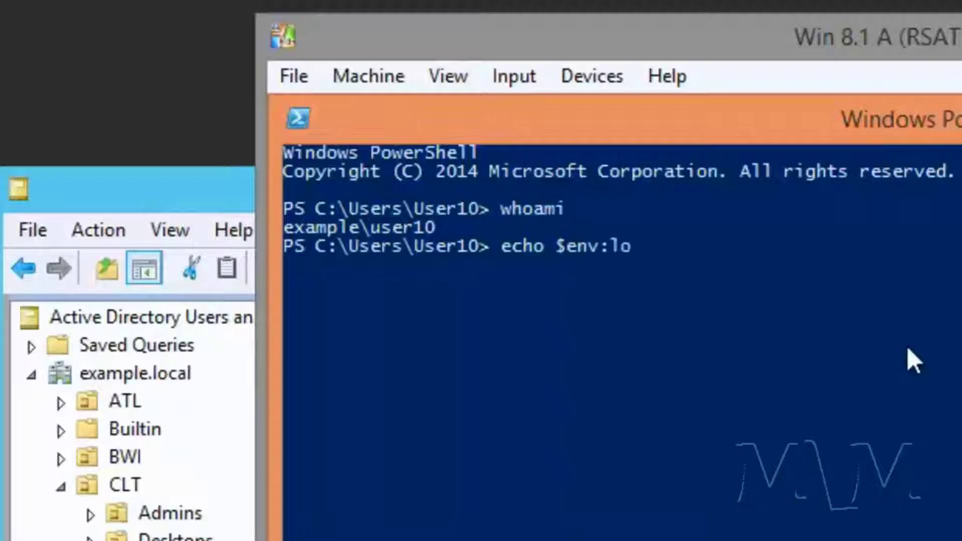
text(gonserv)
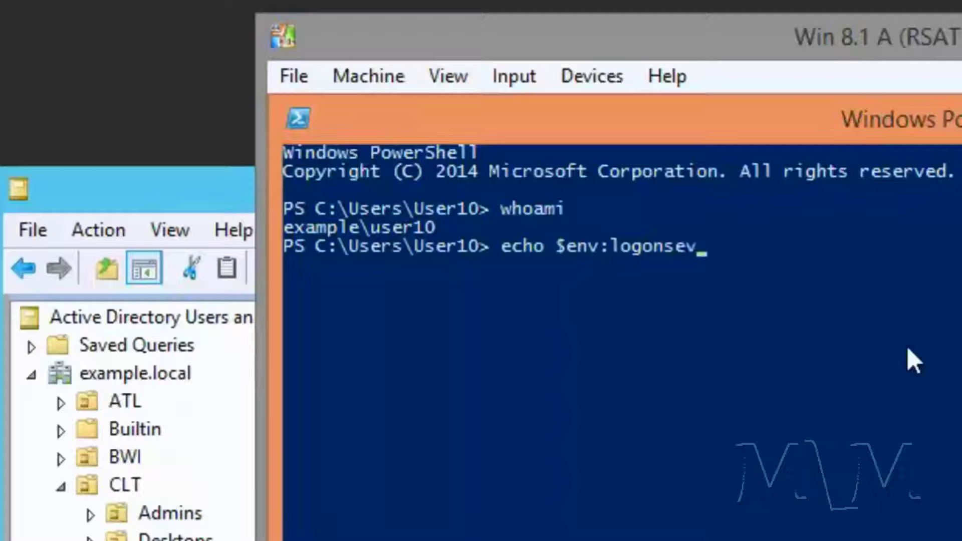
key(BackSpace)
text(rver)
key(Return)
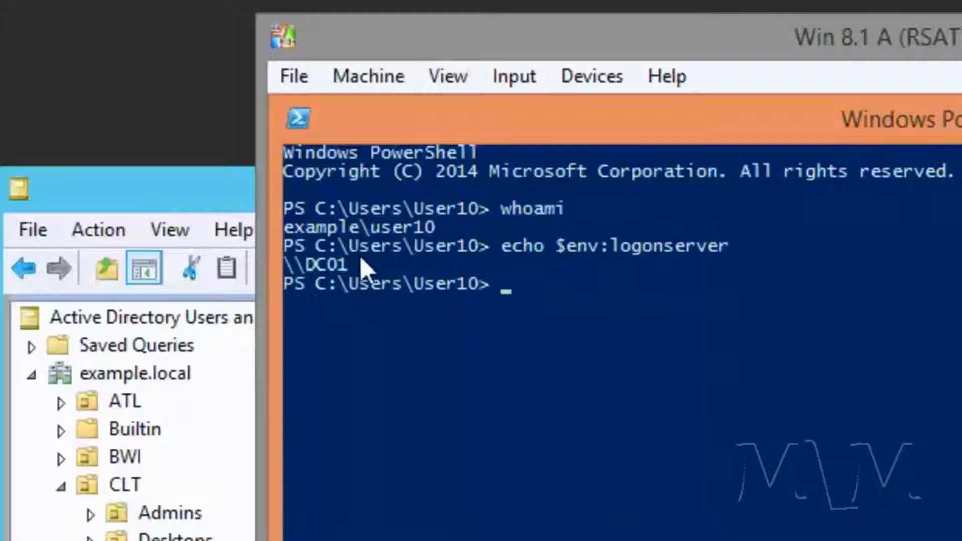
drag(351, 264, 300, 264)
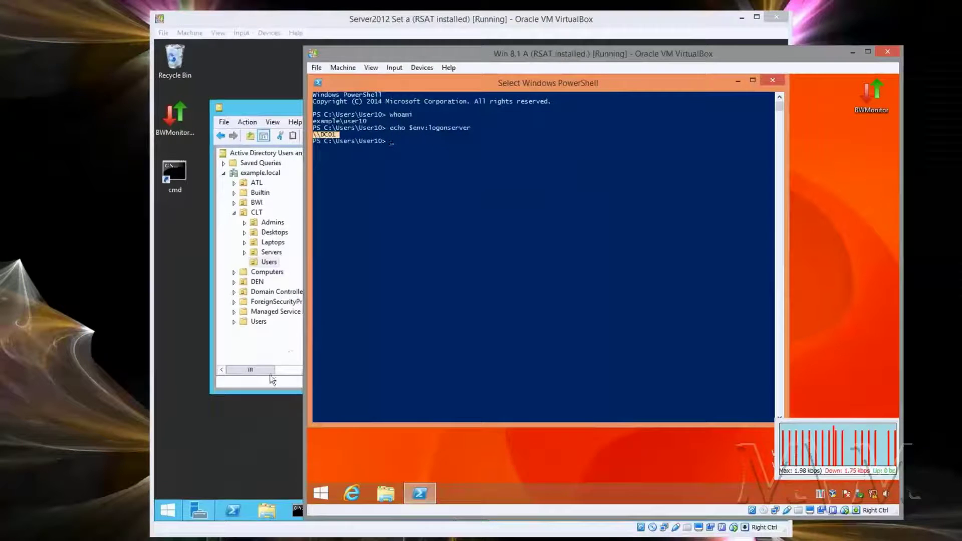
- Switch back to the Server 2012 virtual machine and inspect the properties of the CLT Users OU, closing them without changes
click(270, 416)
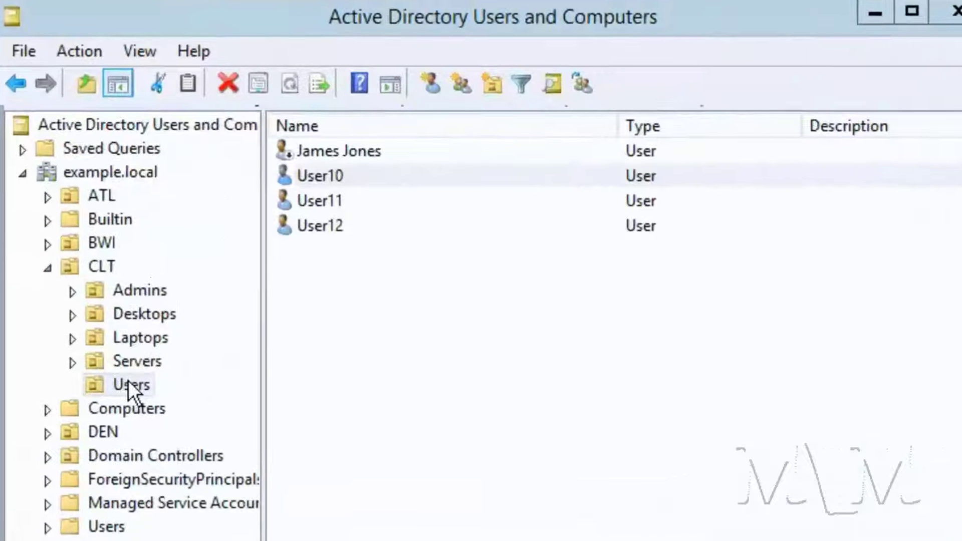
right_click(128, 382)
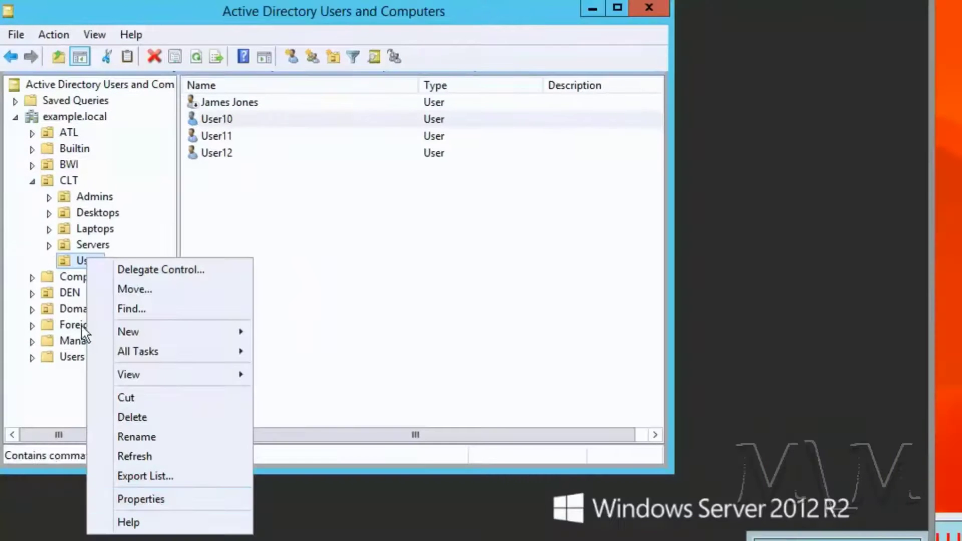
right_click(72, 260)
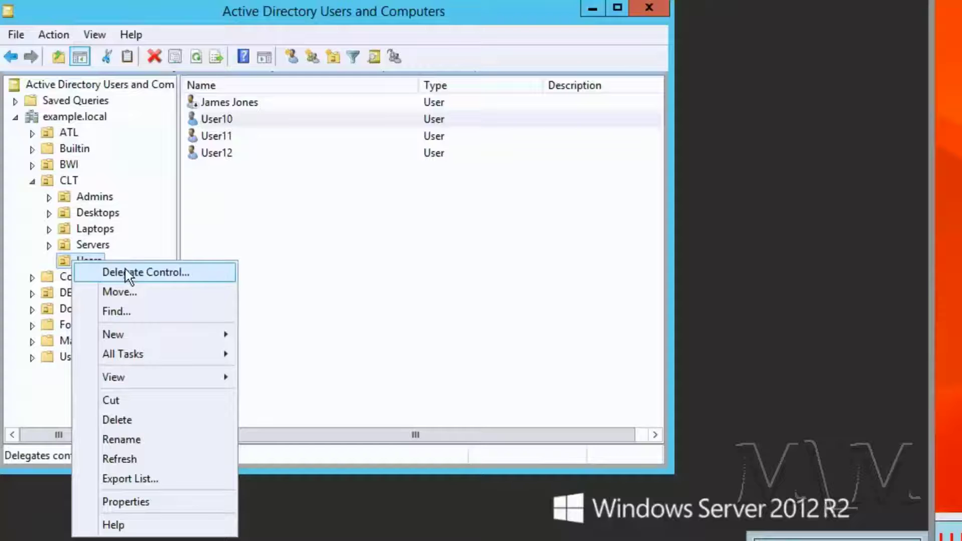
click(315, 281)
click(80, 261)
right_click(79, 262)
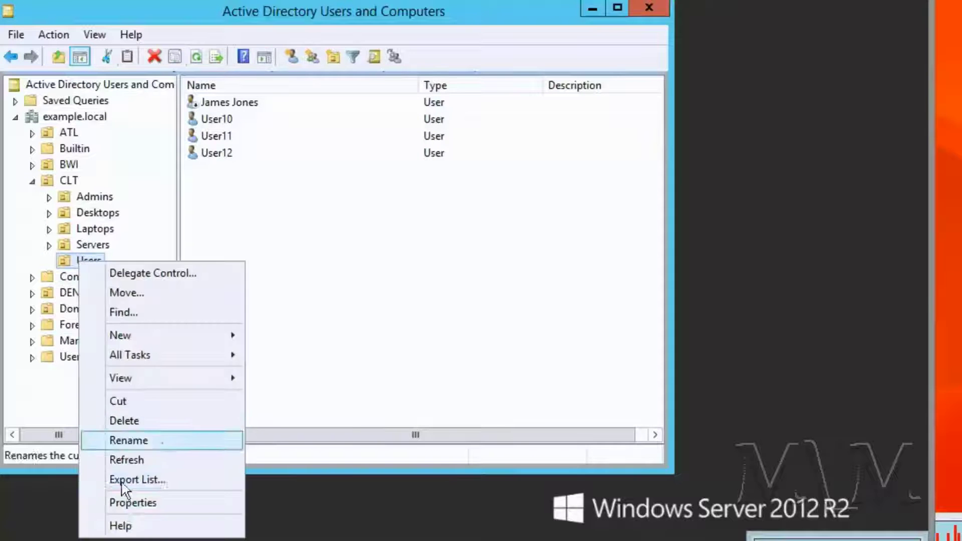
click(126, 501)
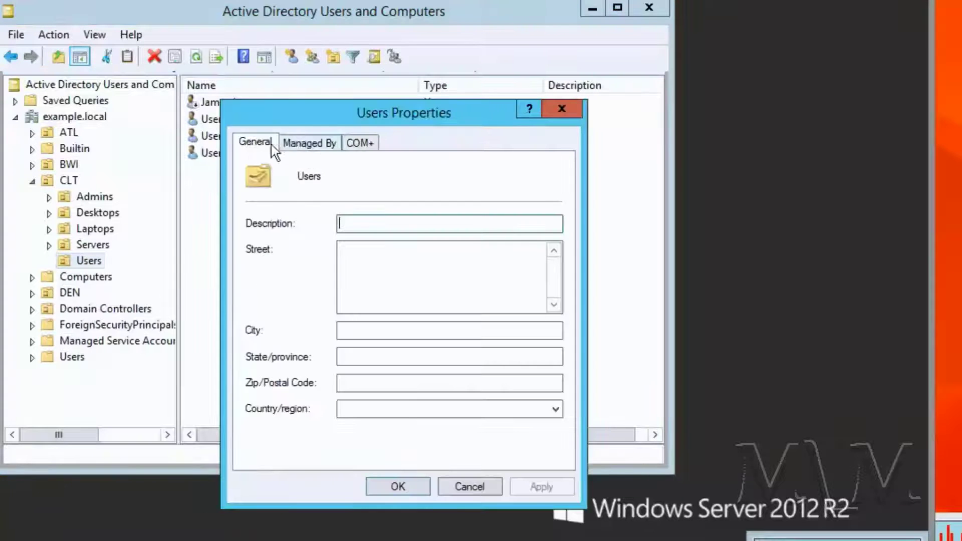
click(484, 482)
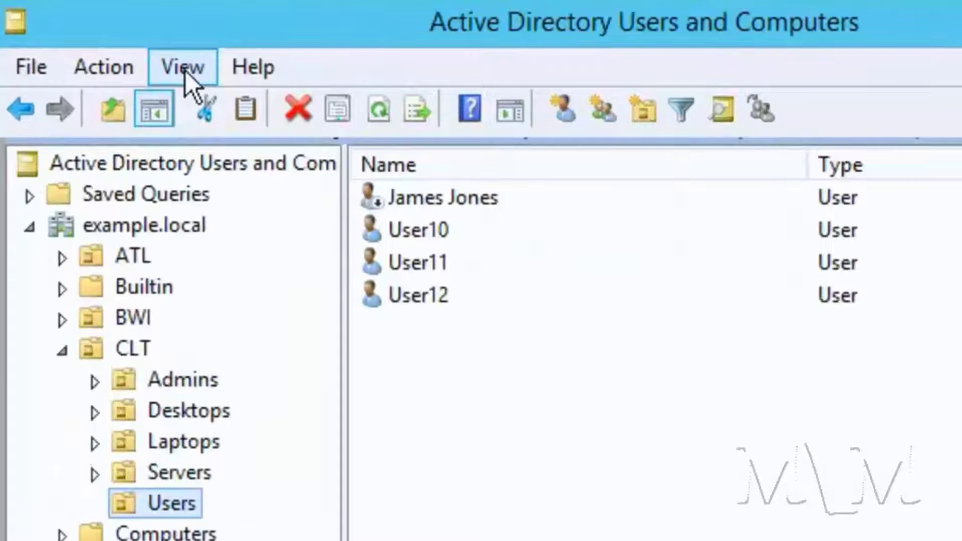
- Turn on Advanced Features in Active Directory Users and Computers and reopen the Users OU under CLT
click(182, 71)
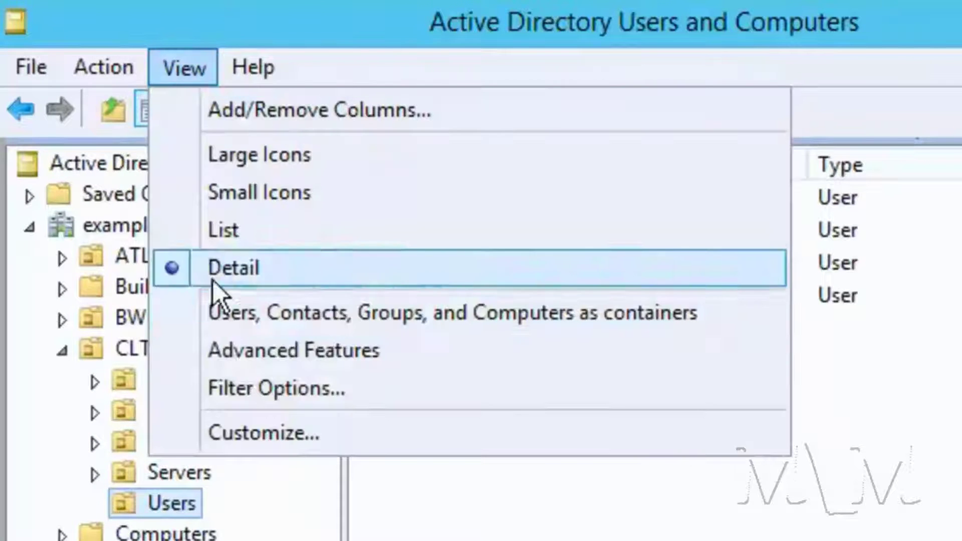
click(236, 357)
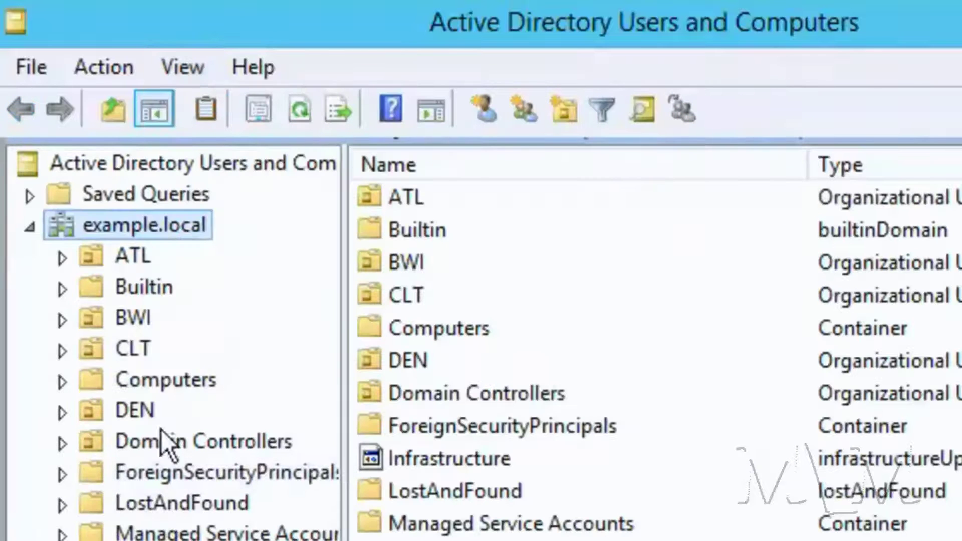
click(61, 351)
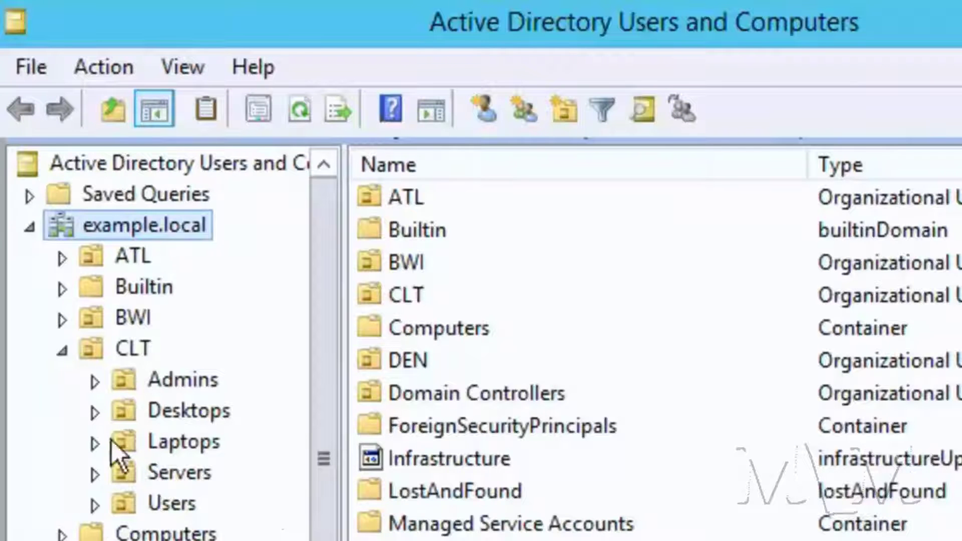
click(189, 501)
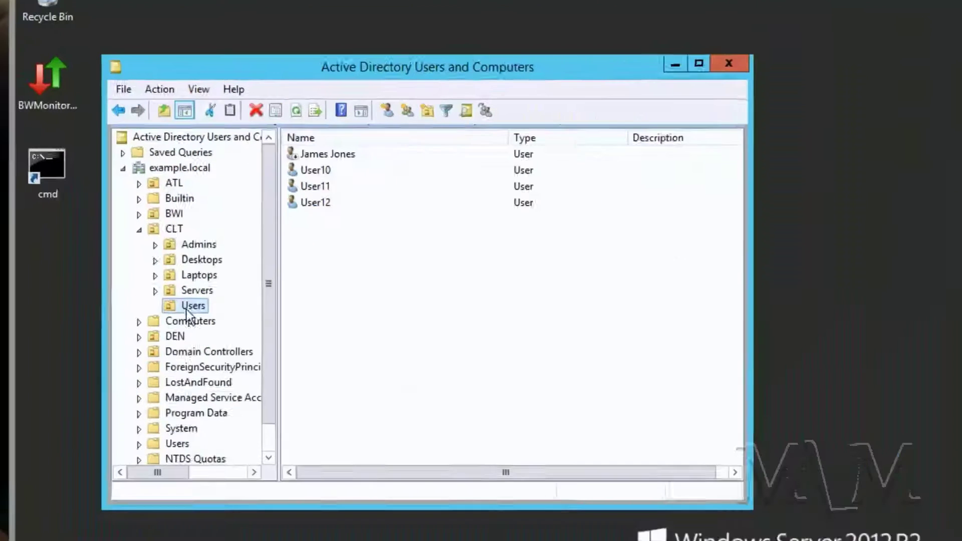
- Review the groups and users in the security settings of the CLT Users OU, then close its properties
right_click(166, 499)
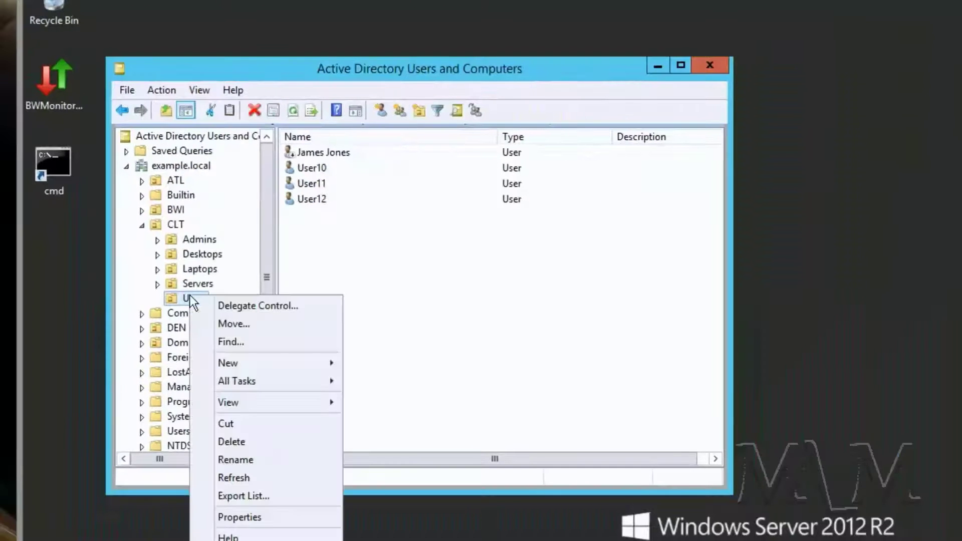
click(240, 517)
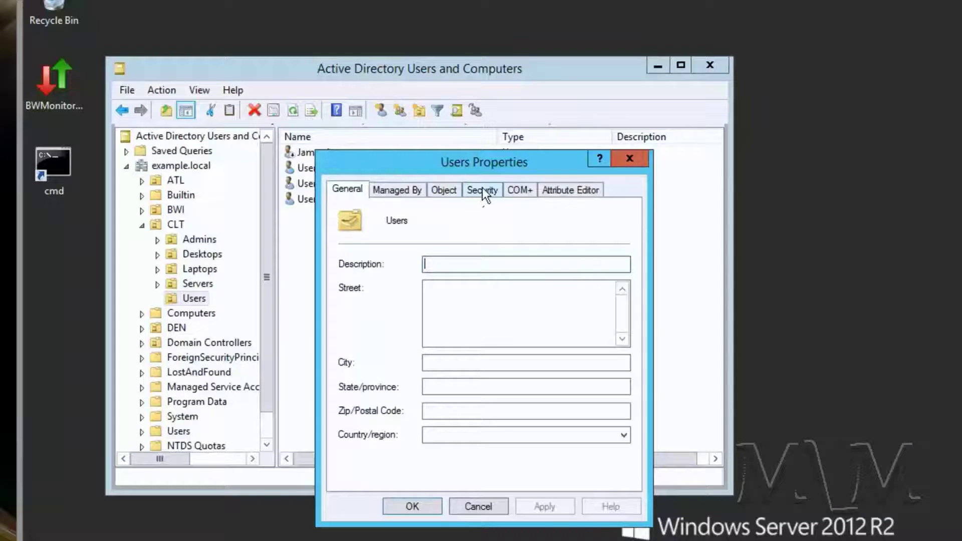
click(483, 191)
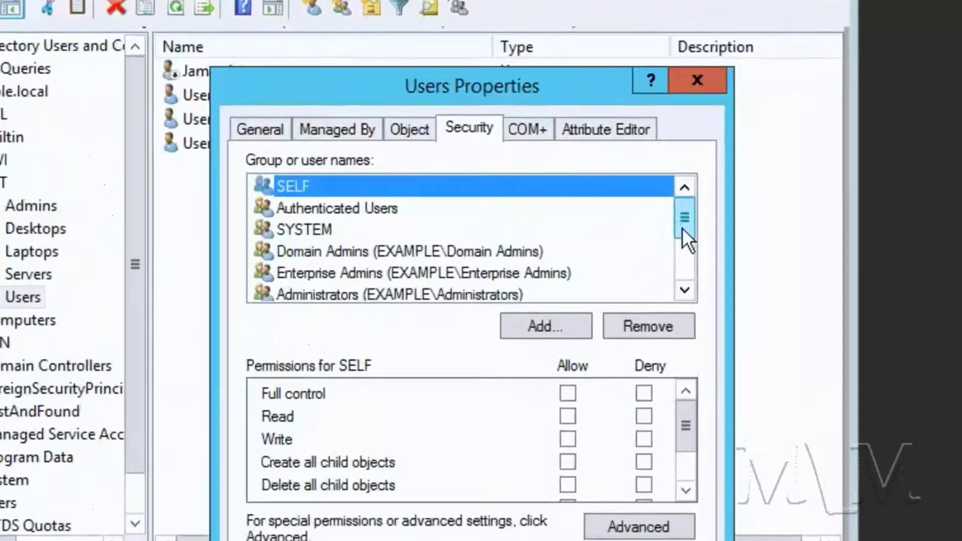
drag(620, 254, 619, 265)
drag(679, 243, 679, 248)
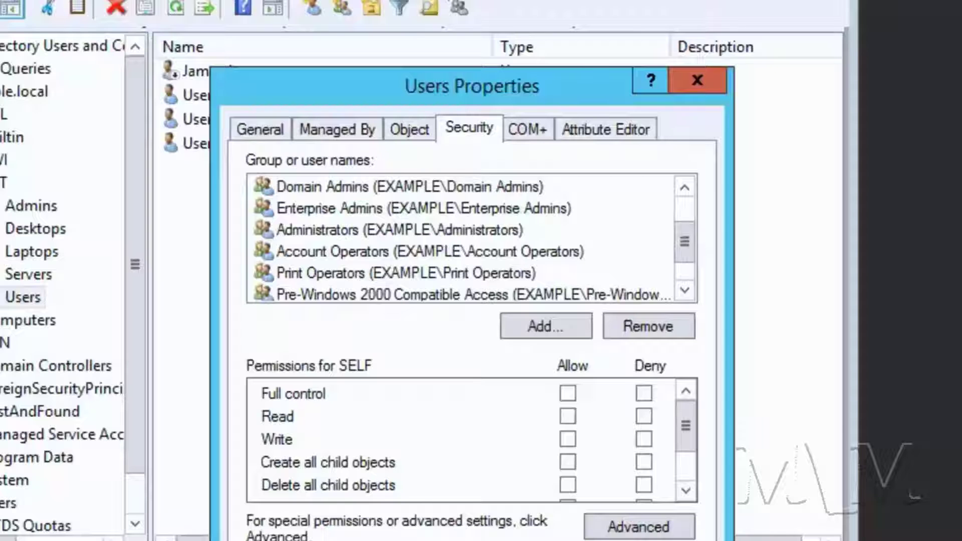
key(Escape)
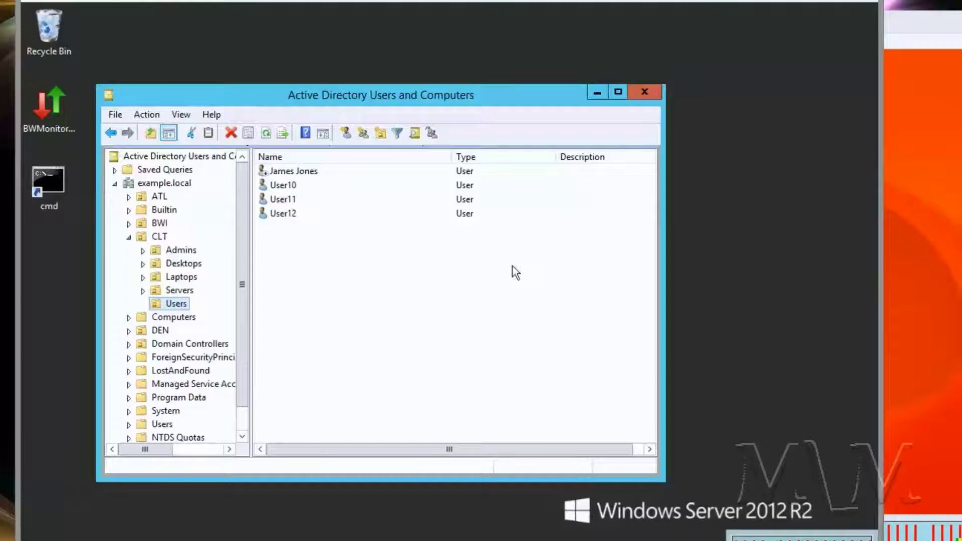
click(295, 172)
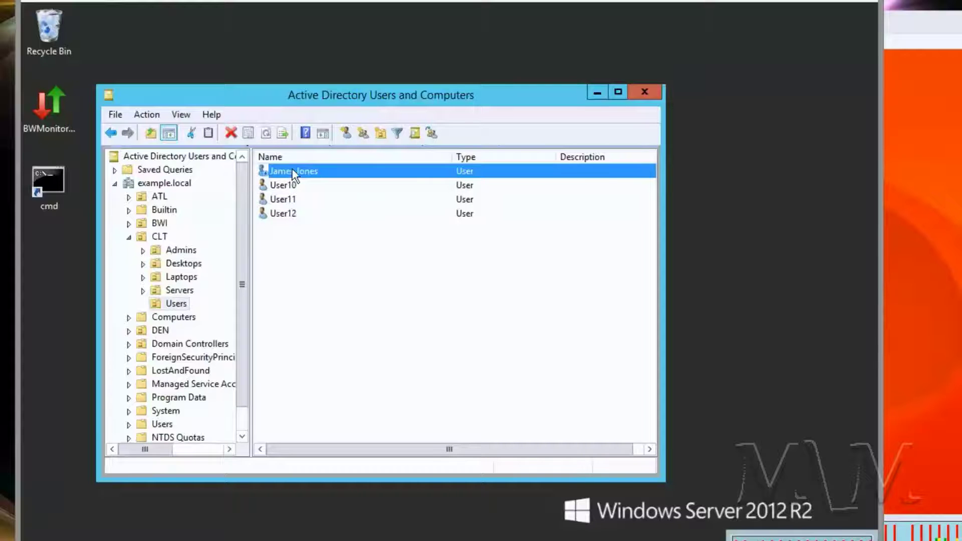
click(288, 228)
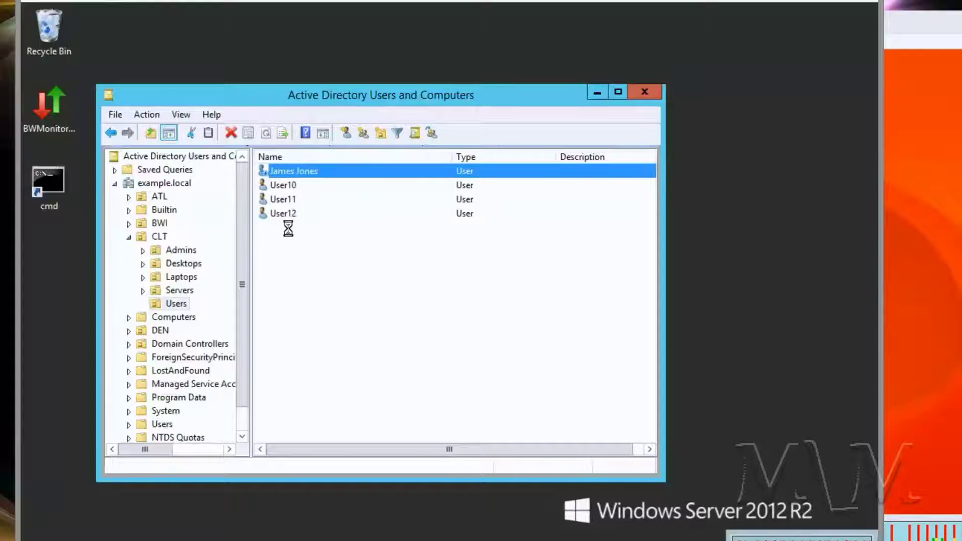
- Switch to the Windows 8.1 virtual machine, close PowerShell and open Active Directory Users and Computers from Administrative Tools
click(917, 326)
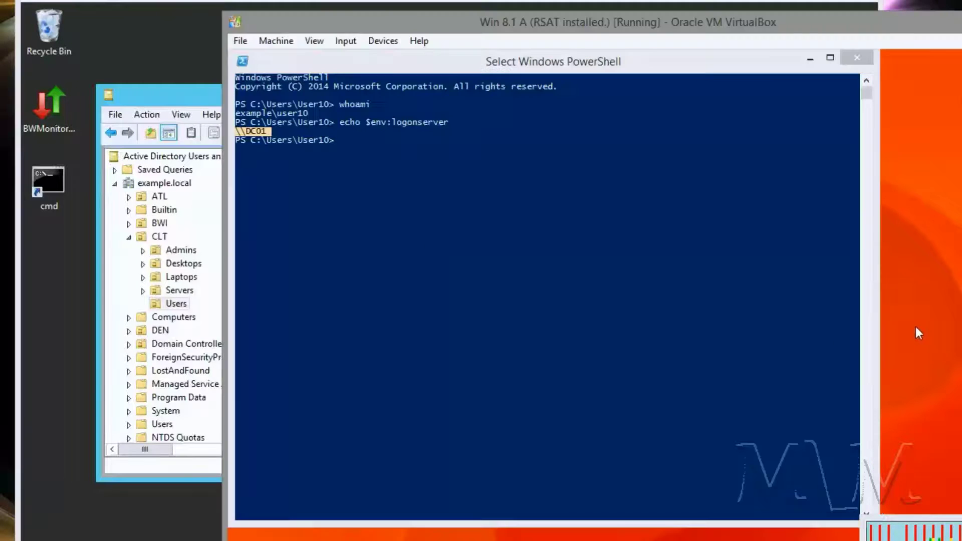
click(857, 57)
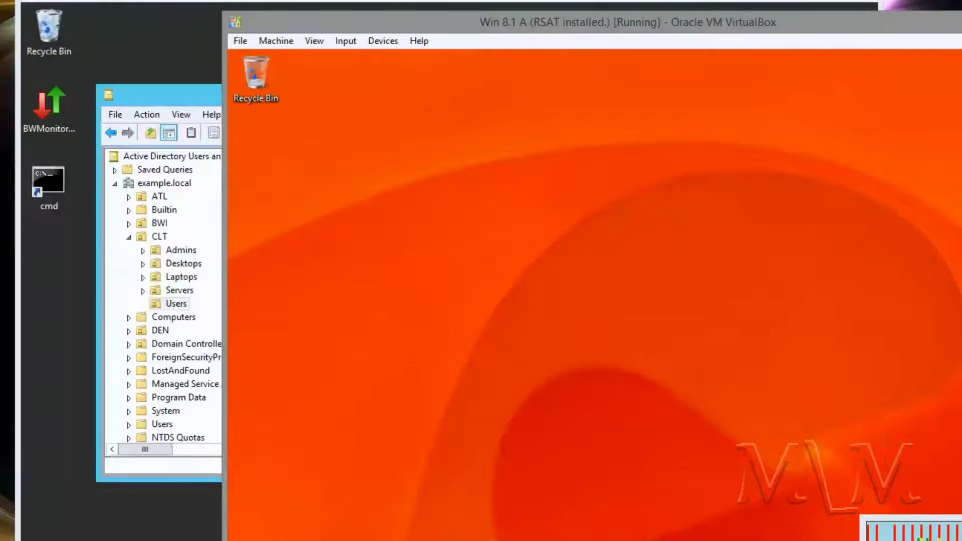
key(super)
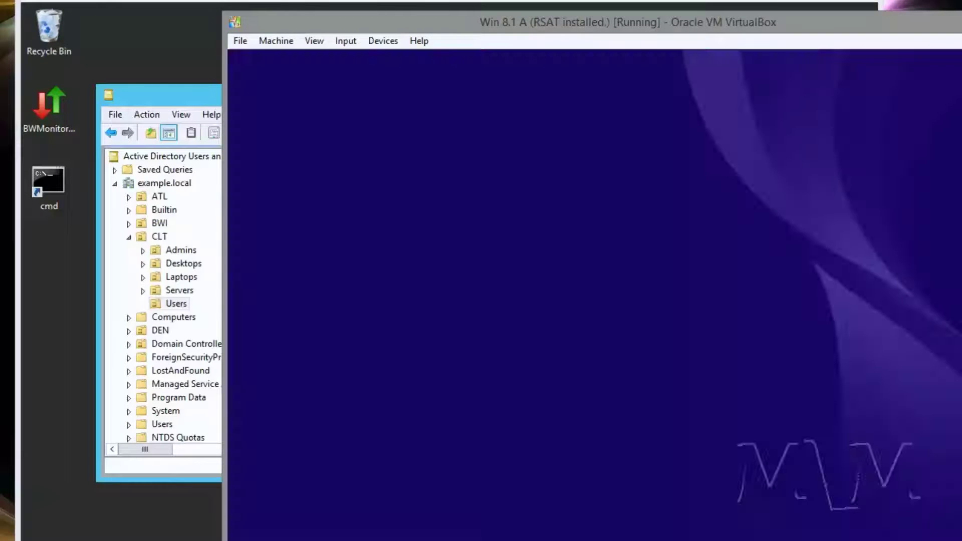
click(452, 319)
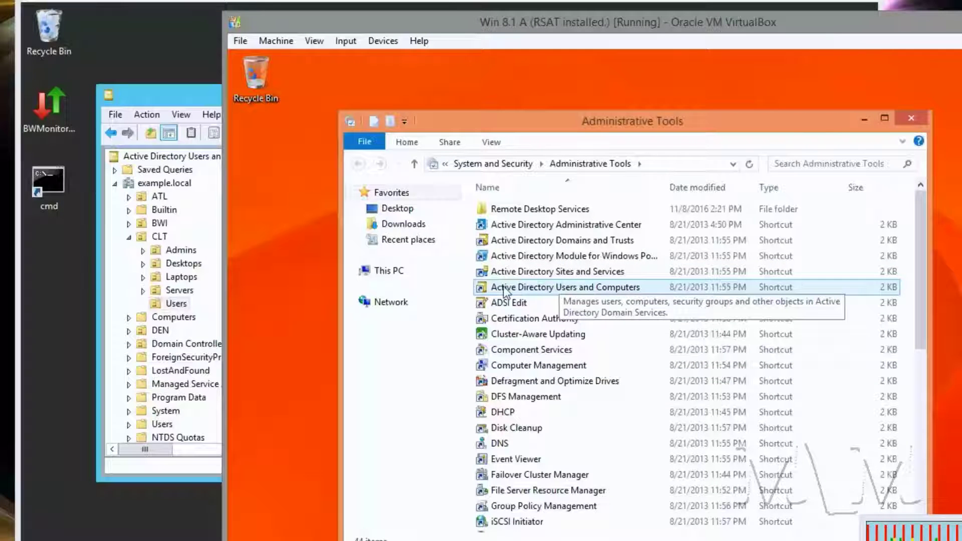
click(555, 289)
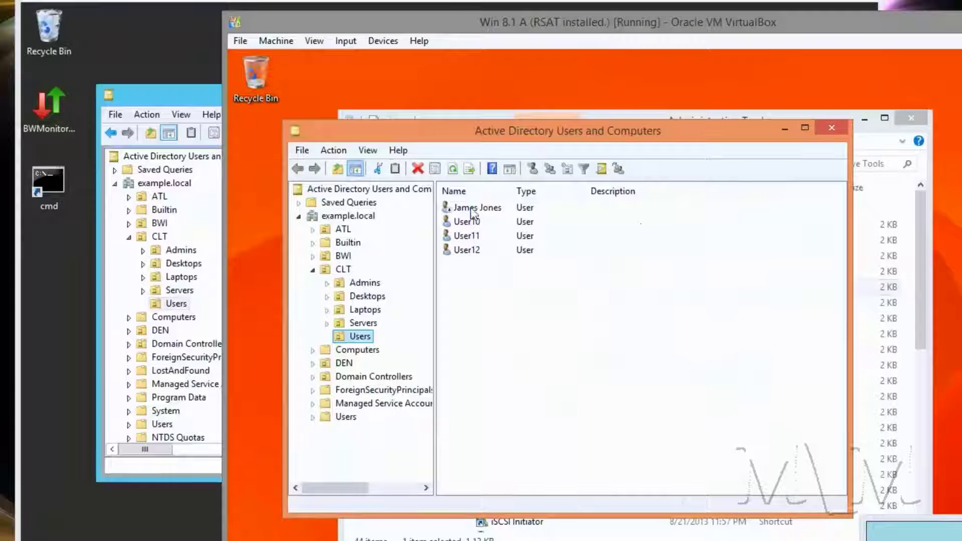
- Try to enable the disabled user account in the CLT Users OU from the Windows 8.1 machine
click(470, 209)
right_click(471, 209)
click(513, 234)
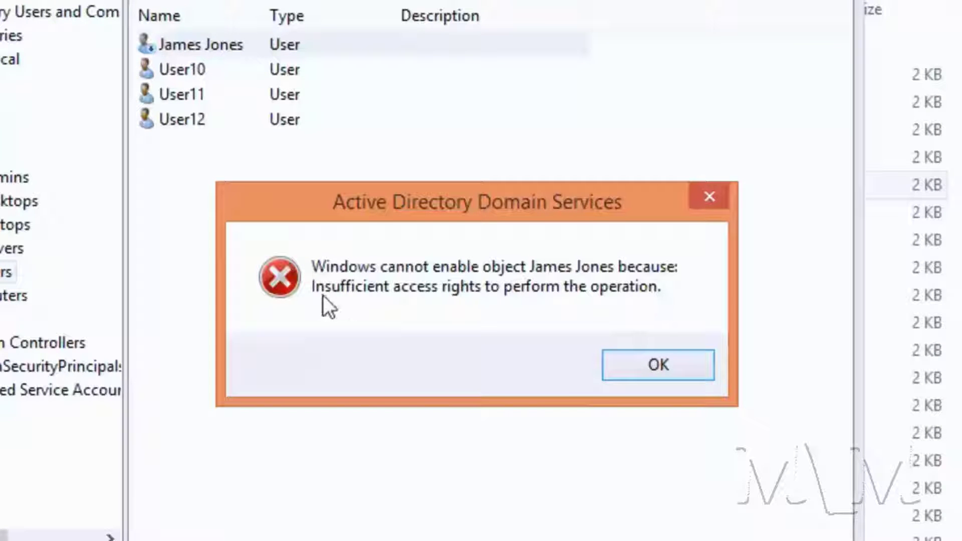
- Try to reset the disabled user's password in the CLT Users OU, entering and confirming a new password
click(662, 364)
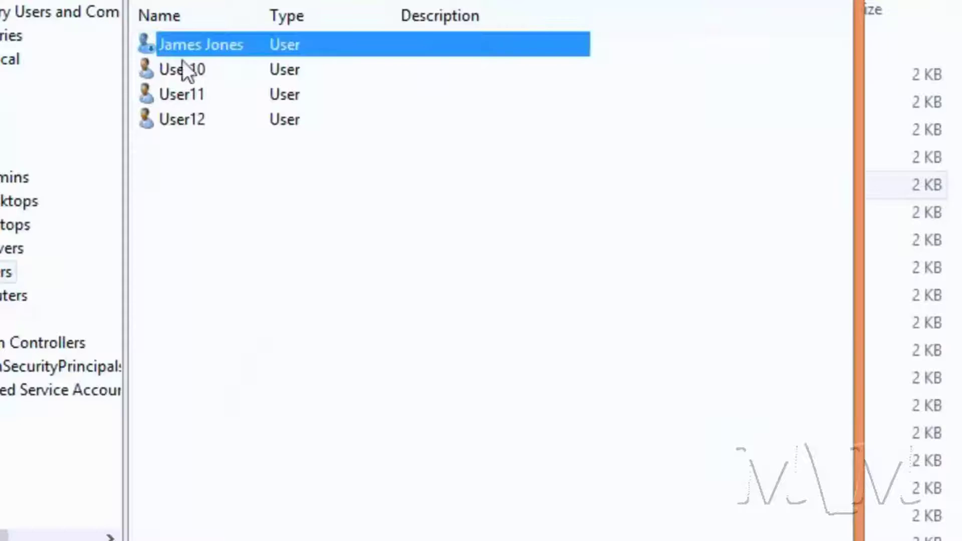
right_click(187, 44)
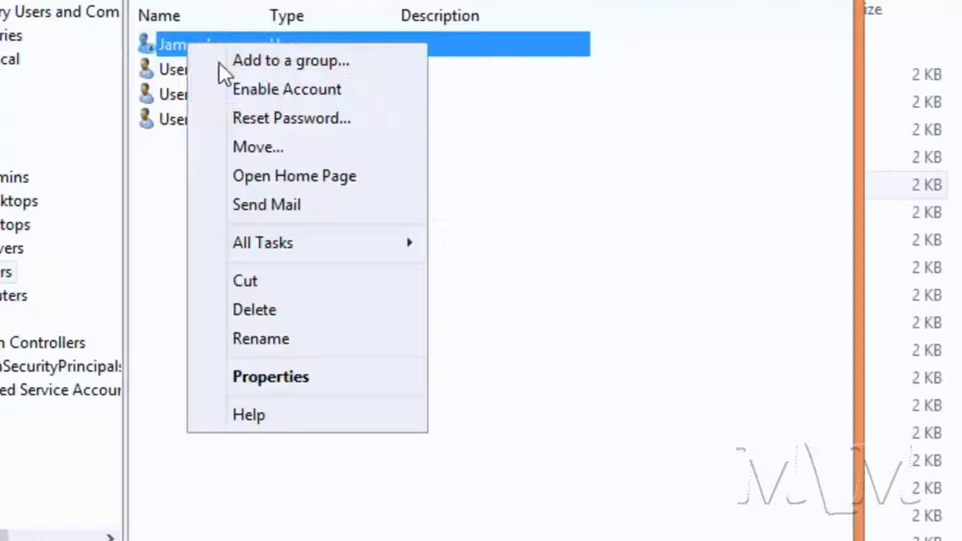
click(256, 119)
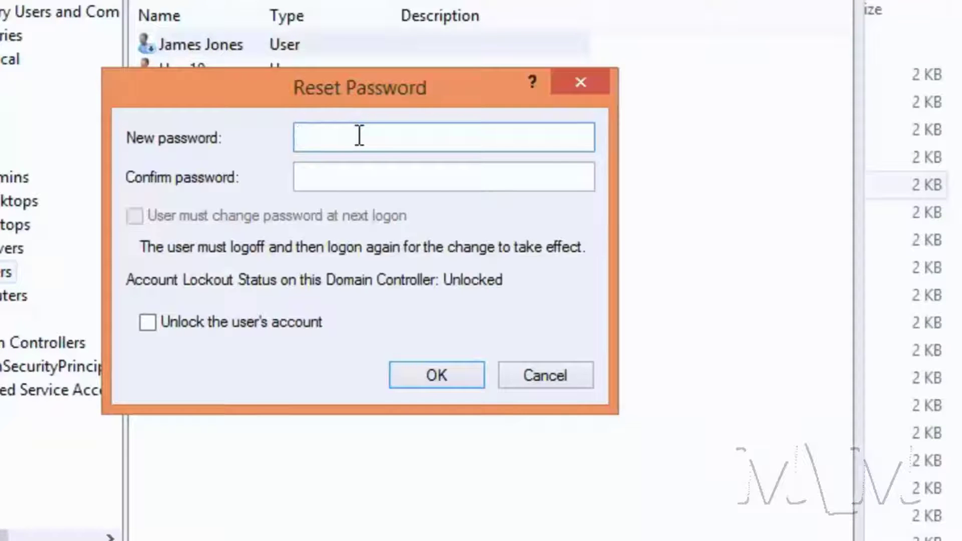
text(•••••••••)
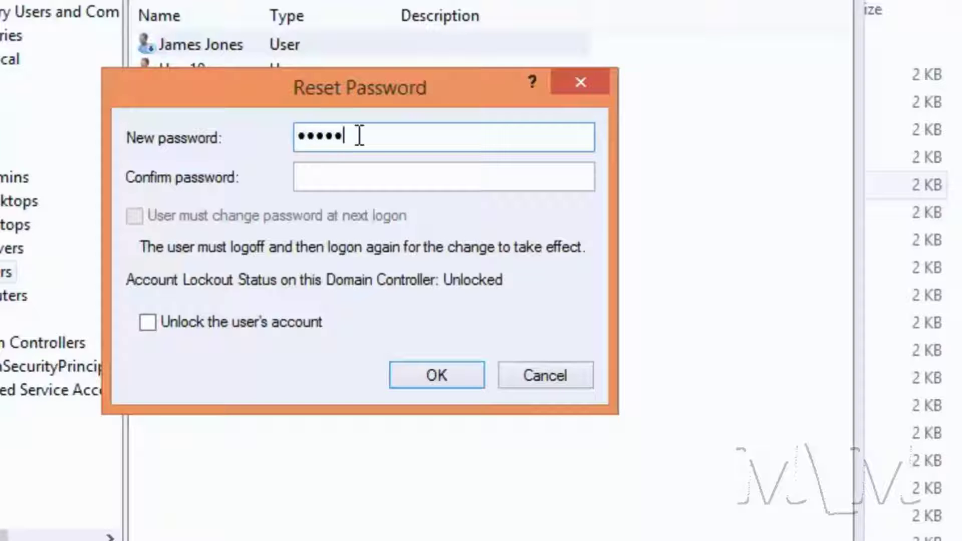
text(•••)
key(Tab)
text(••••••)
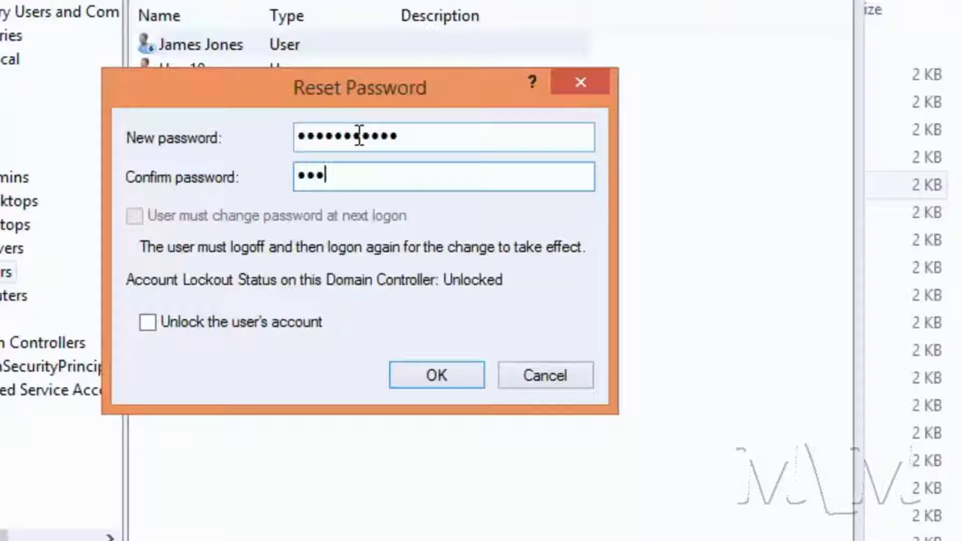
text(••••••)
key(Return)
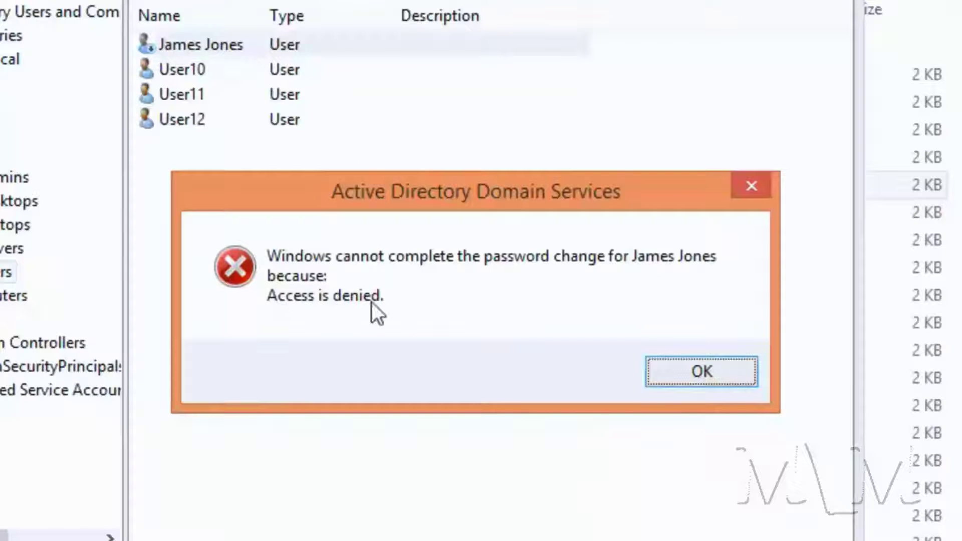
click(672, 371)
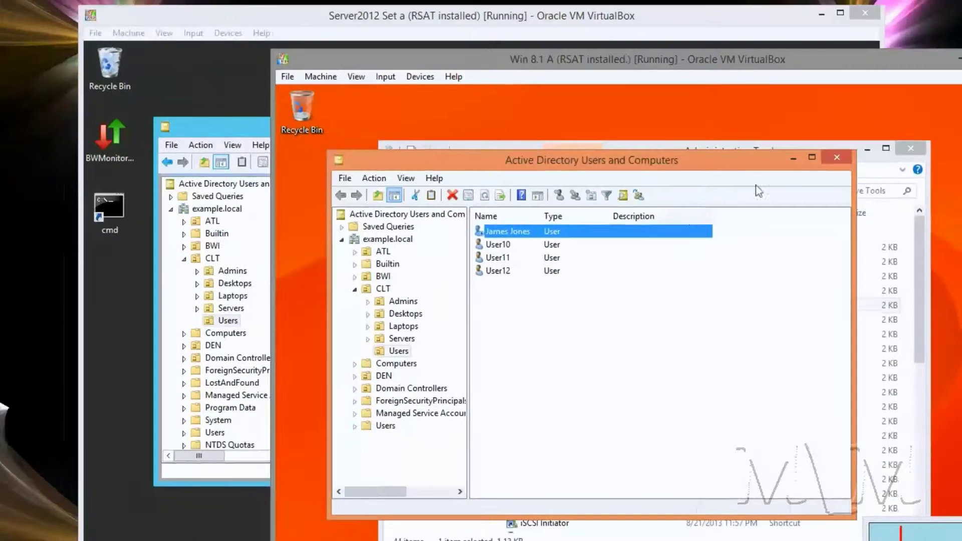
- Close Active Directory Users and Computers and Administrative Tools, and switch to the Server2012 virtual machine's Users OU under CLT
click(837, 157)
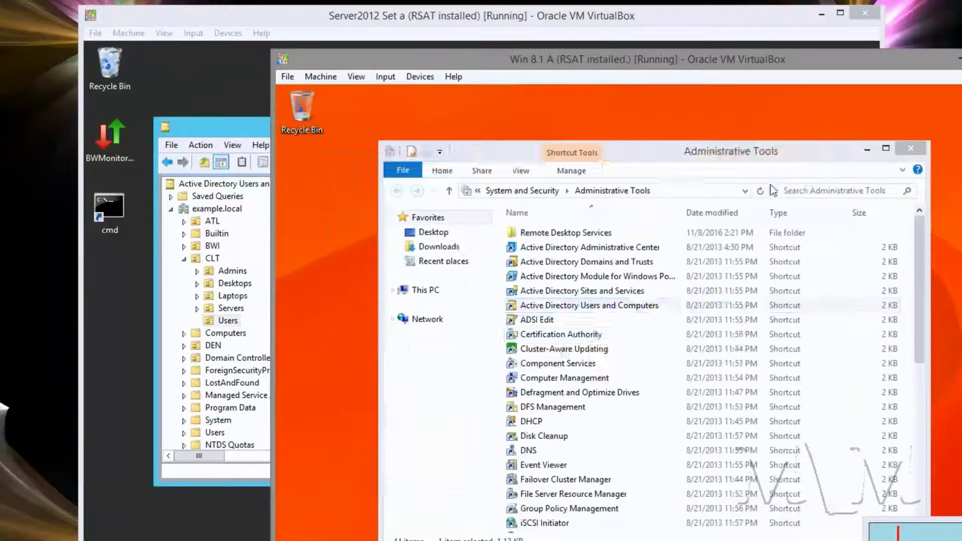
click(912, 147)
click(232, 323)
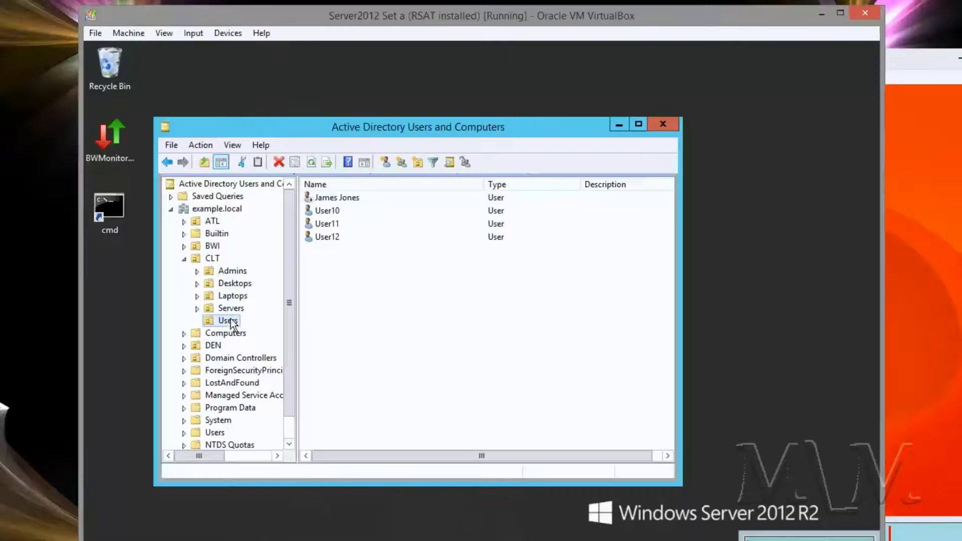
- Start the Delegation of Control Wizard for the CLT Users OU and add User10 as the user receiving control
right_click(223, 321)
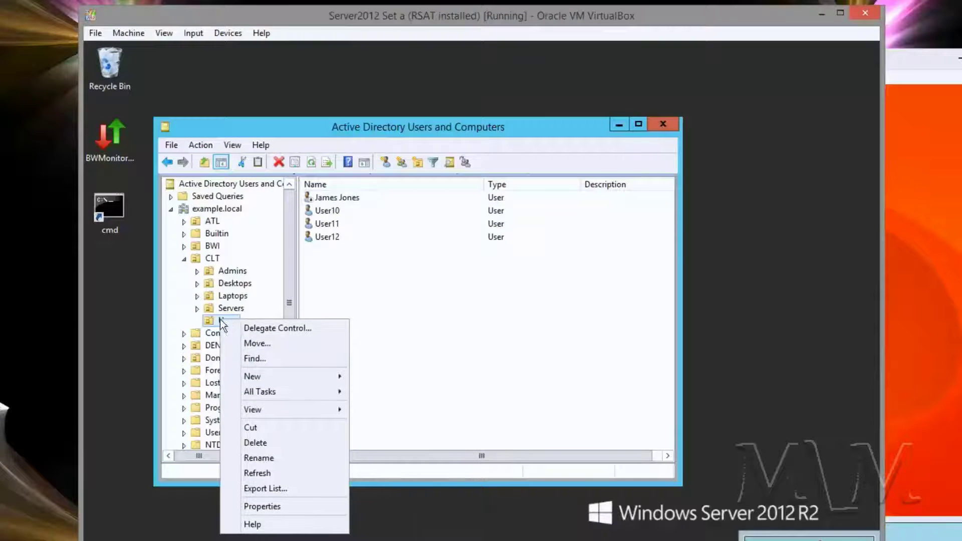
click(249, 327)
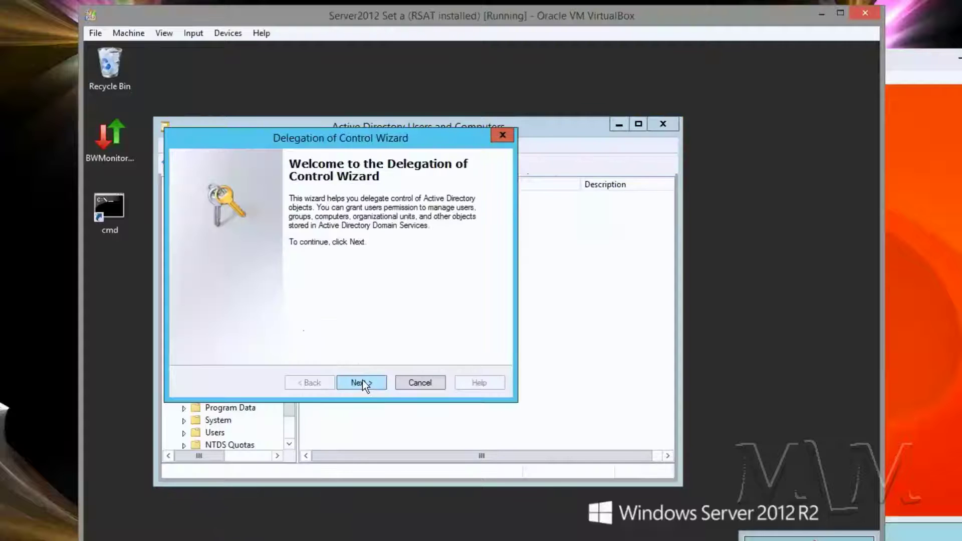
click(363, 381)
click(403, 319)
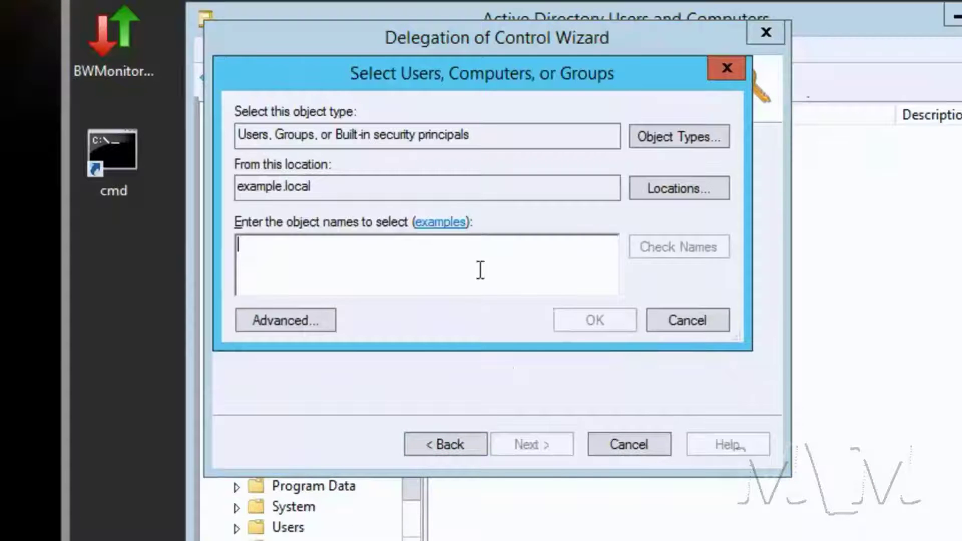
text(User1)
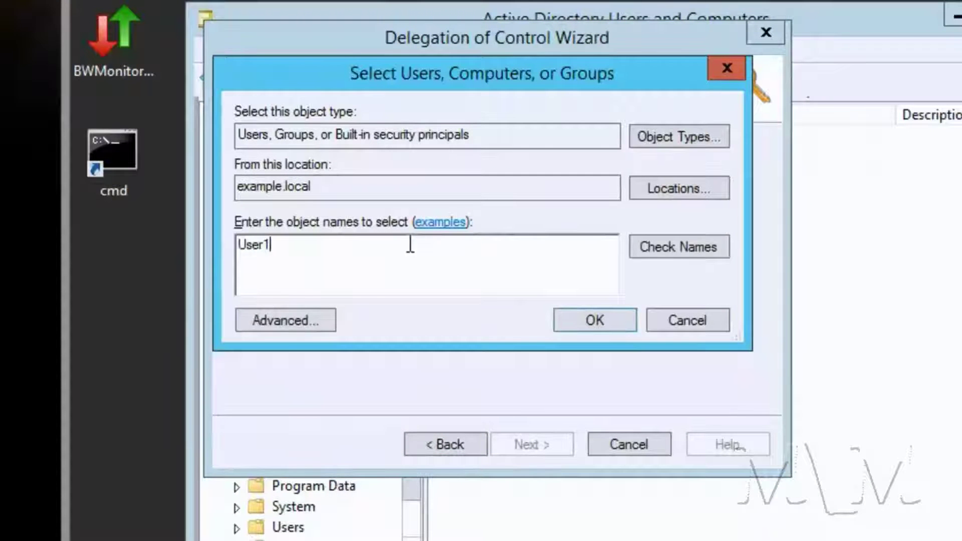
text(0)
click(666, 247)
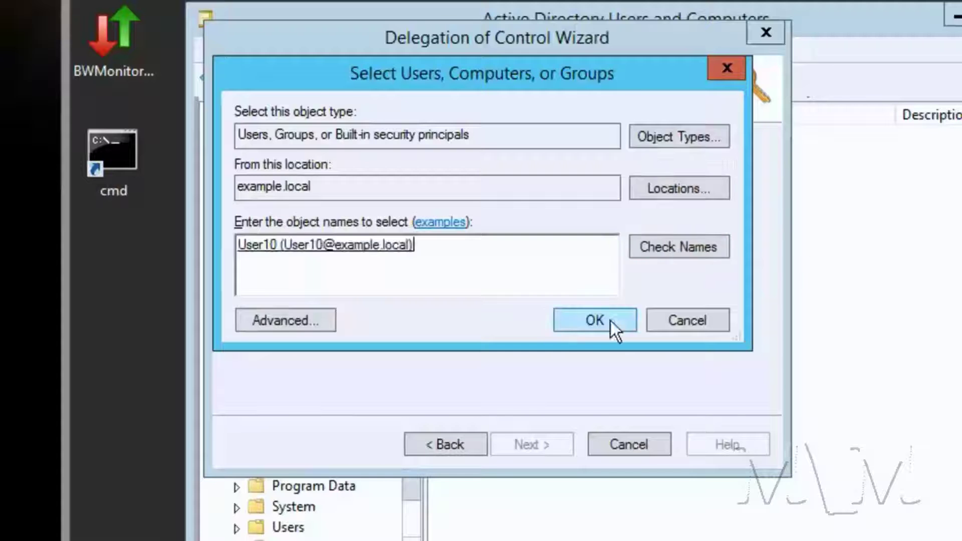
click(610, 321)
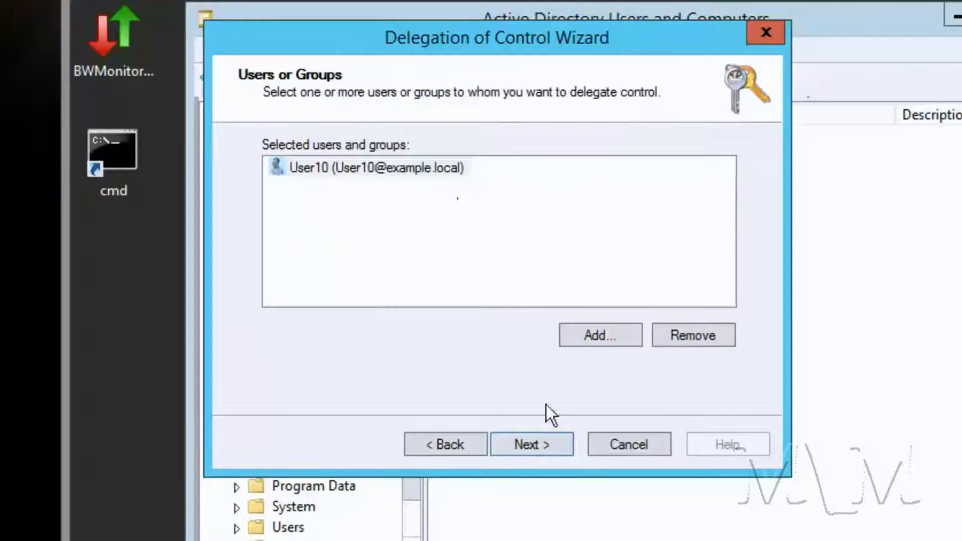
- Delegate the common task "Reset user passwords and force password change at next logon" and complete the wizard
click(542, 444)
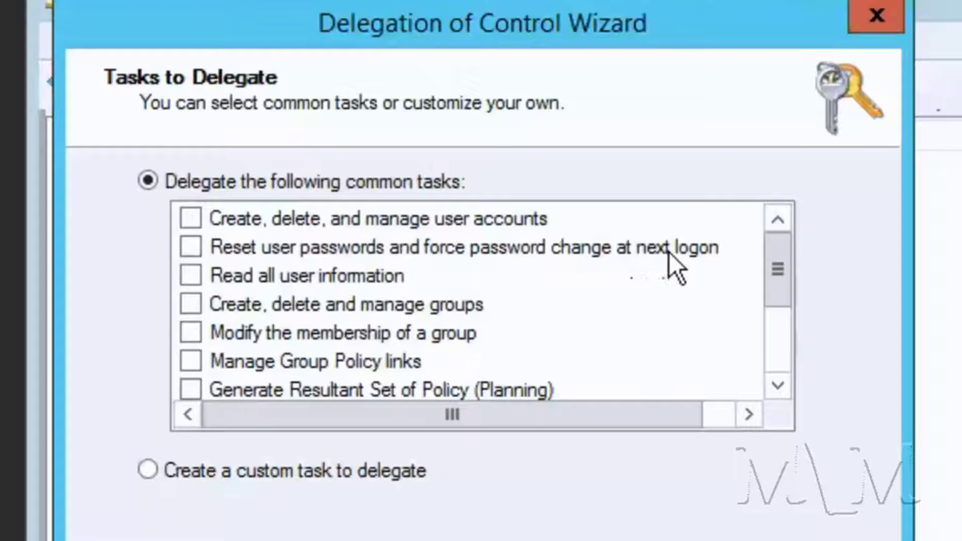
click(190, 246)
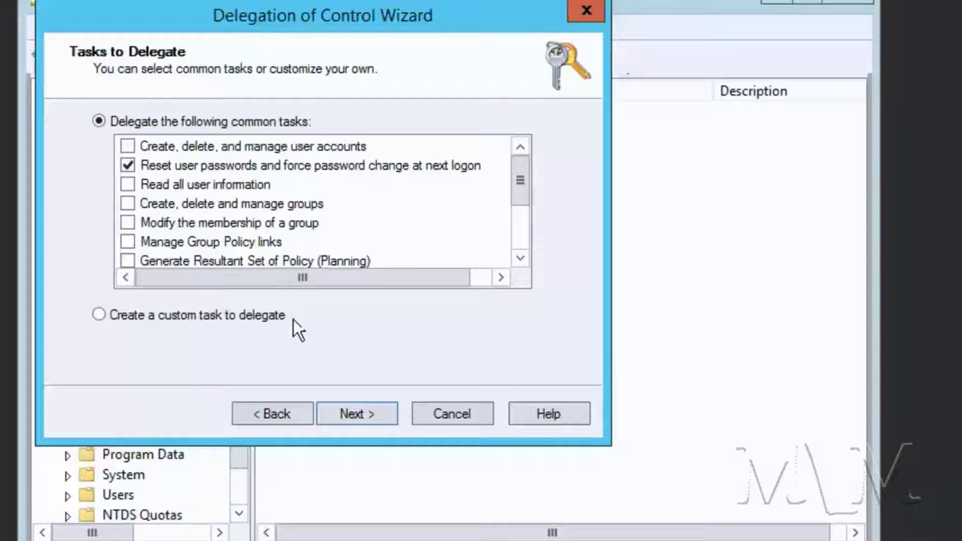
click(356, 413)
click(362, 414)
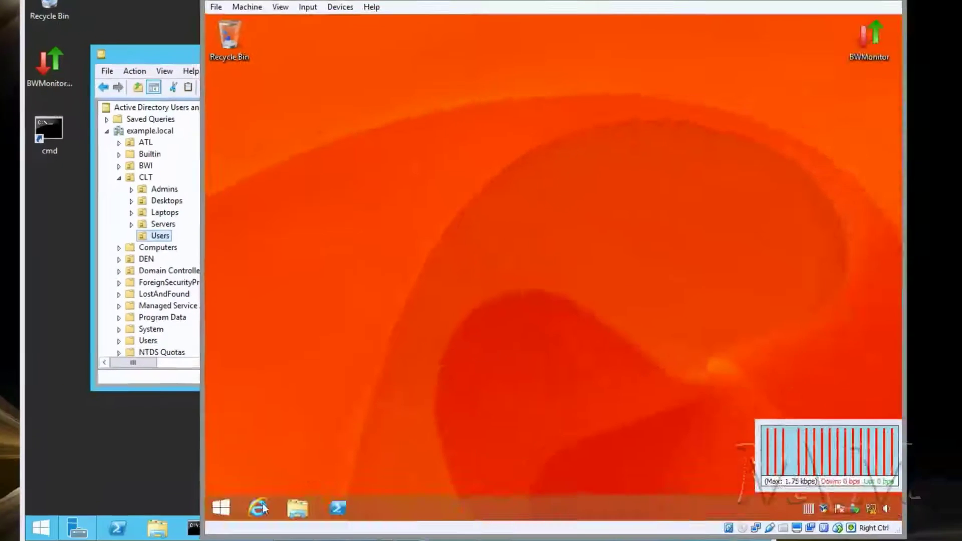
- Open Active Directory Users and Computers from Administrative Tools on the Windows 8.1 virtual machine
click(221, 508)
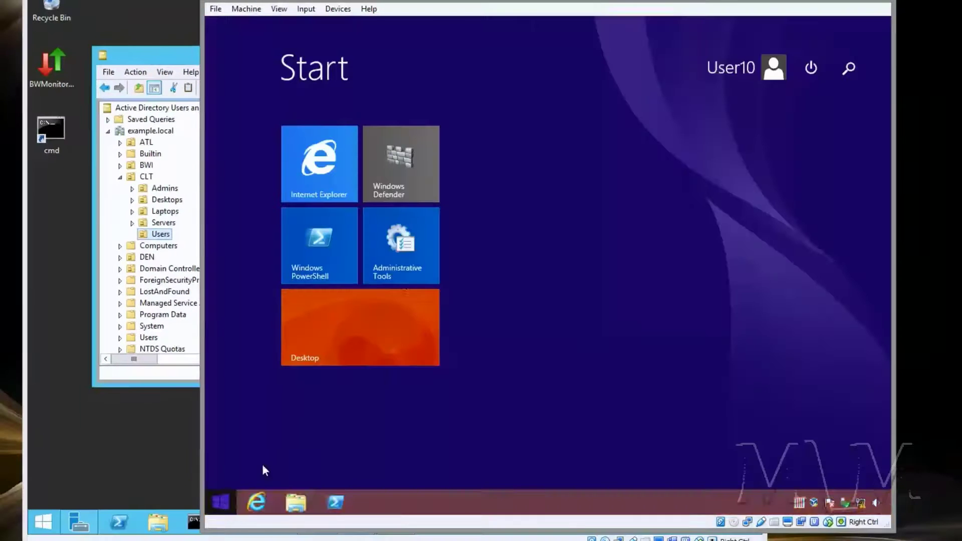
click(400, 258)
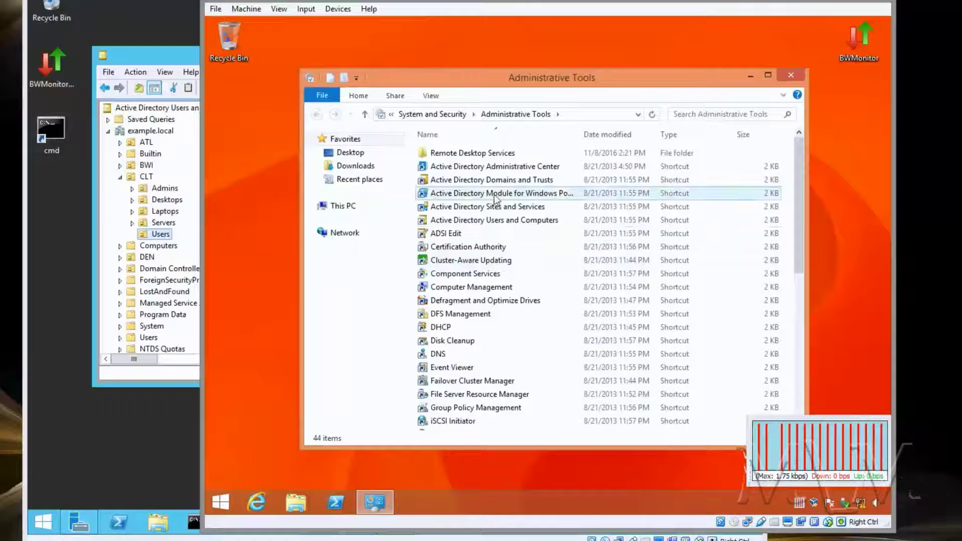
click(500, 219)
double_click(467, 219)
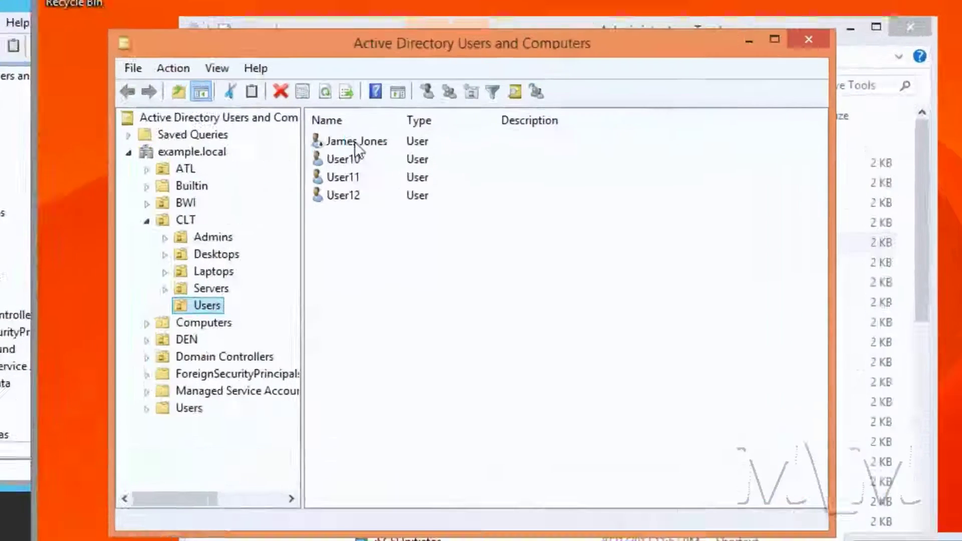
- Try to enable the disabled user account in the CLT Users OU with User10's delegated rights
right_click(418, 152)
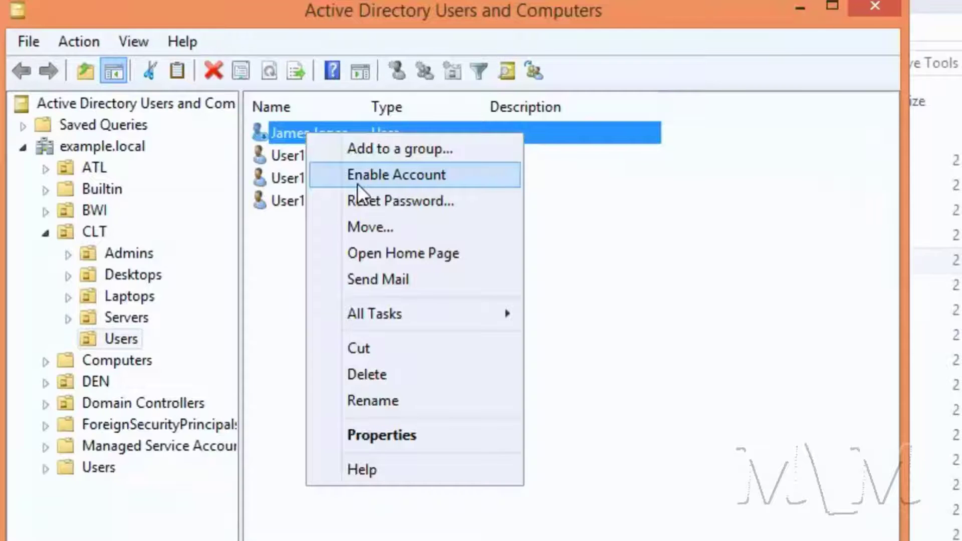
click(384, 176)
click(722, 421)
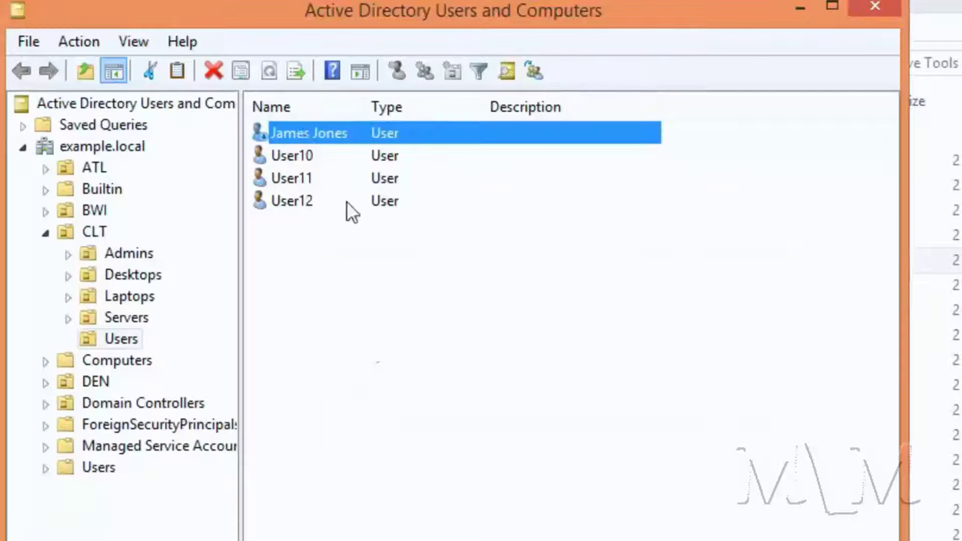
- Reset the disabled user's password, confirming the new password and keeping the required change at next logon
right_click(300, 131)
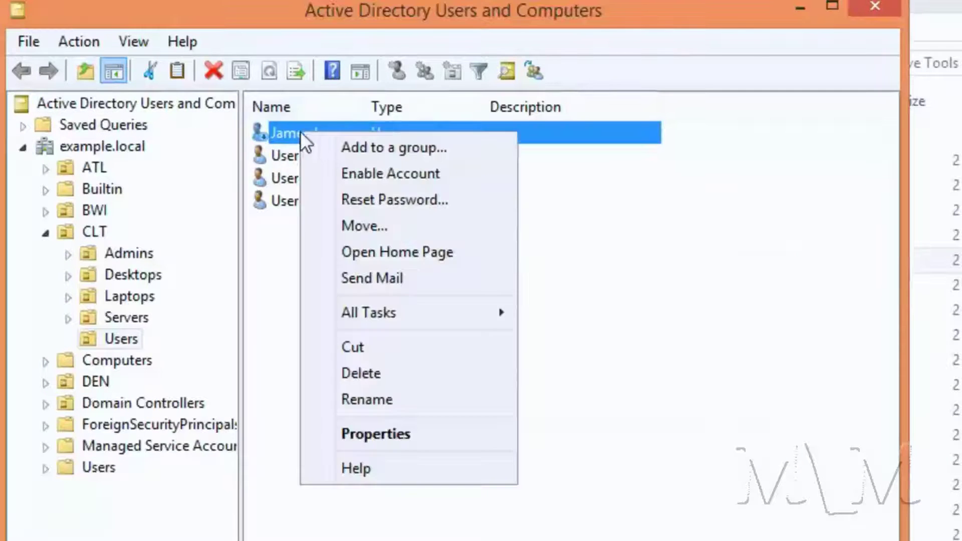
click(345, 198)
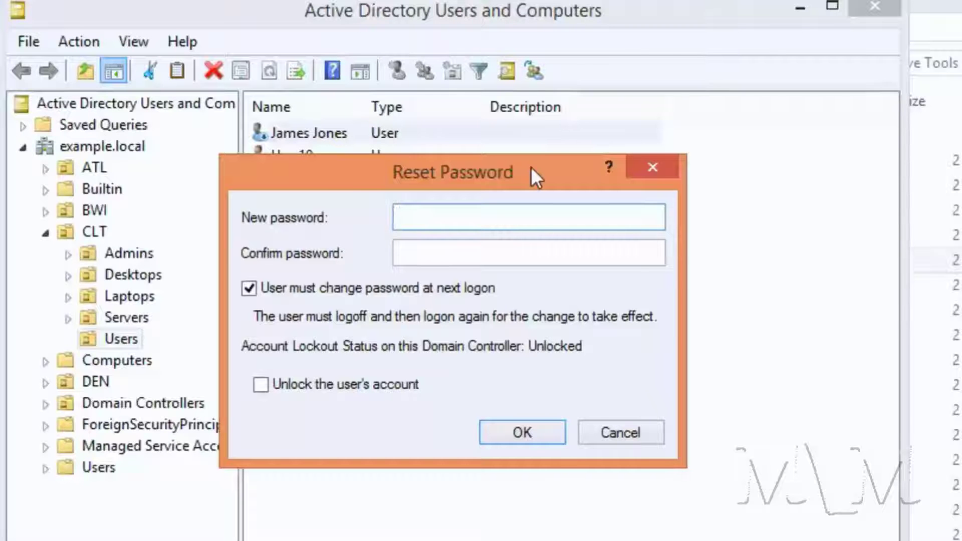
text(••••••••••)
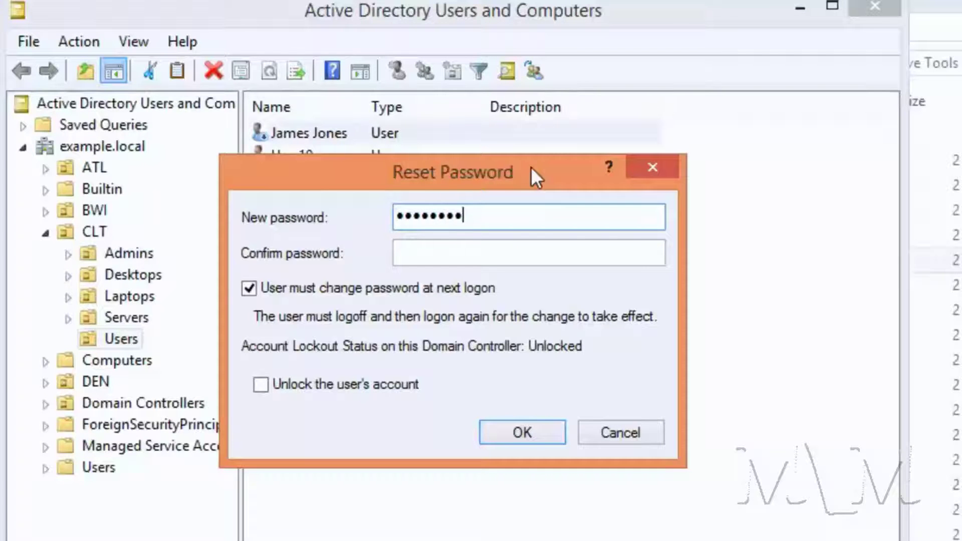
key(Tab)
text(••••••••••)
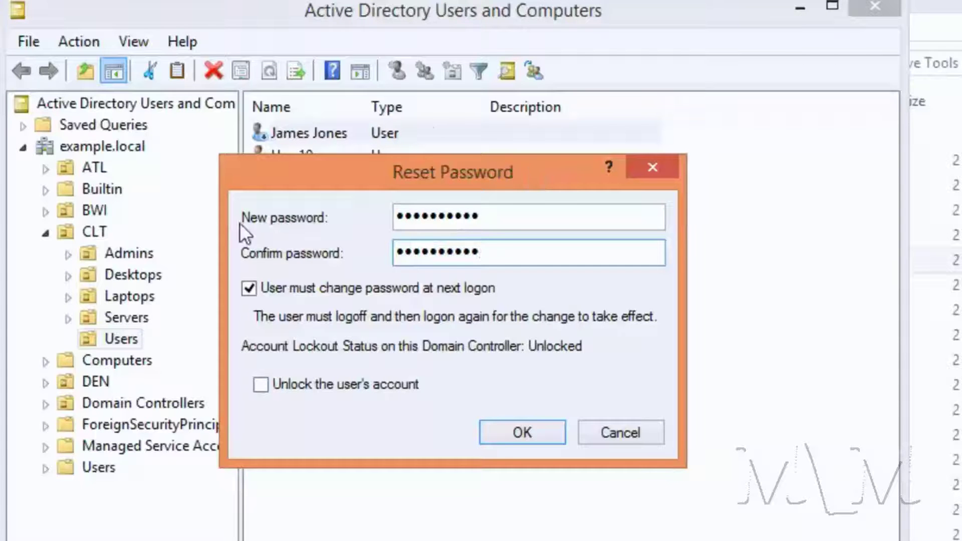
click(509, 438)
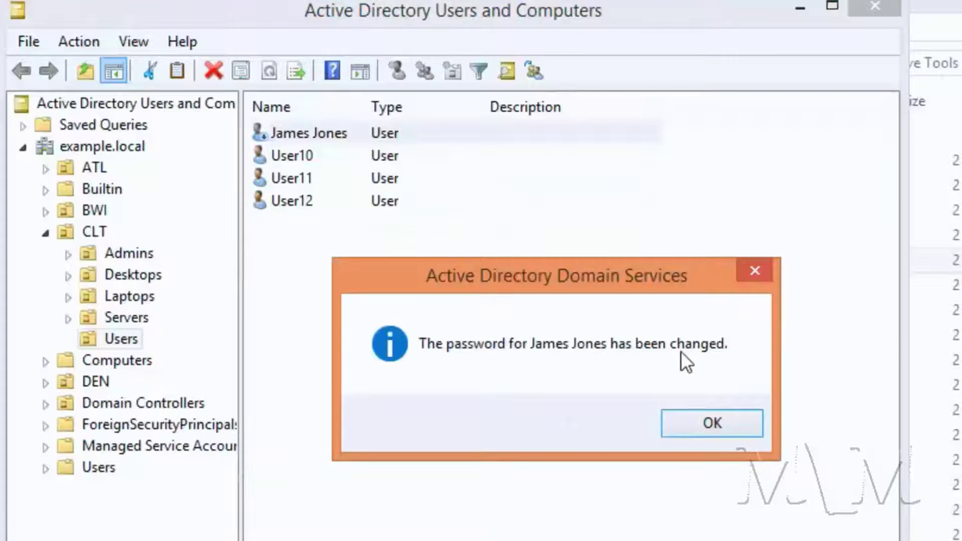
click(709, 423)
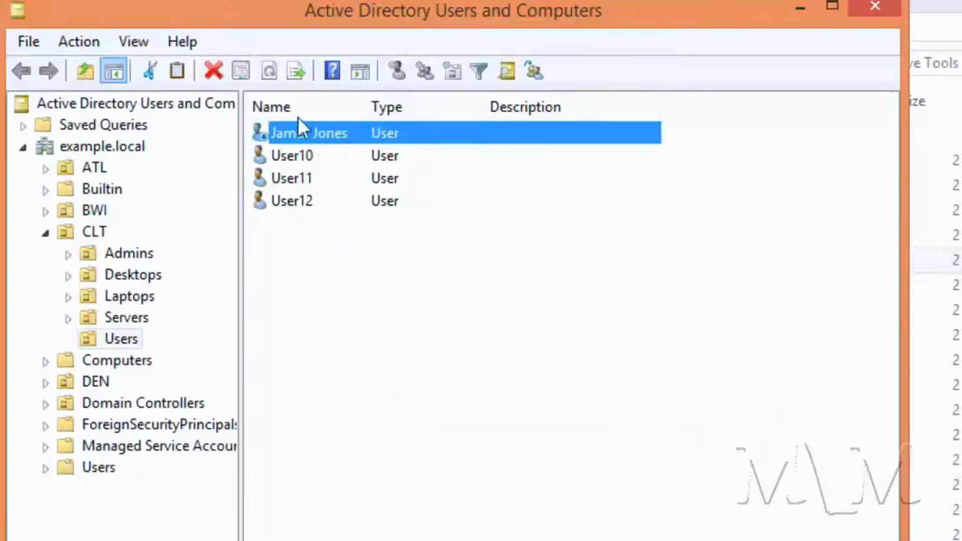
- Try again to enable the disabled user account following its password reset
right_click(295, 131)
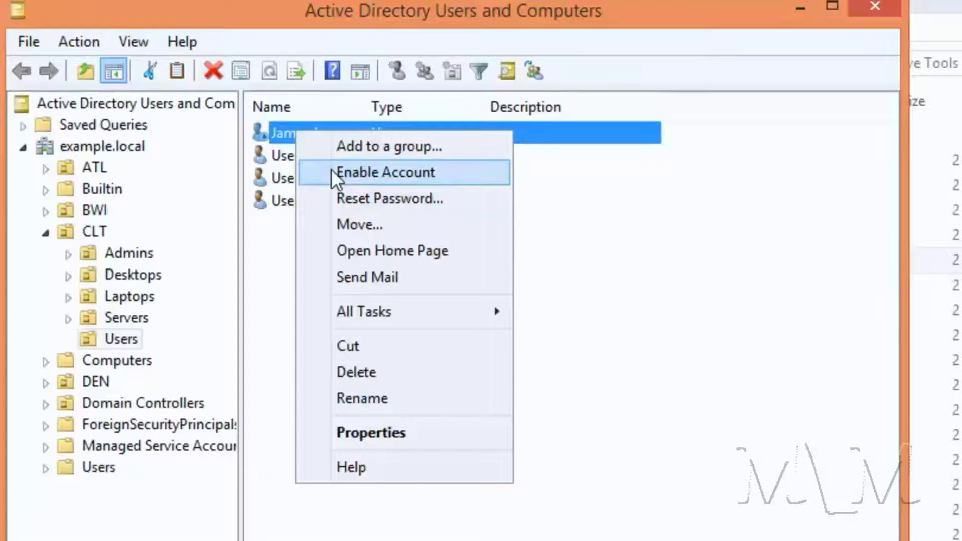
click(332, 171)
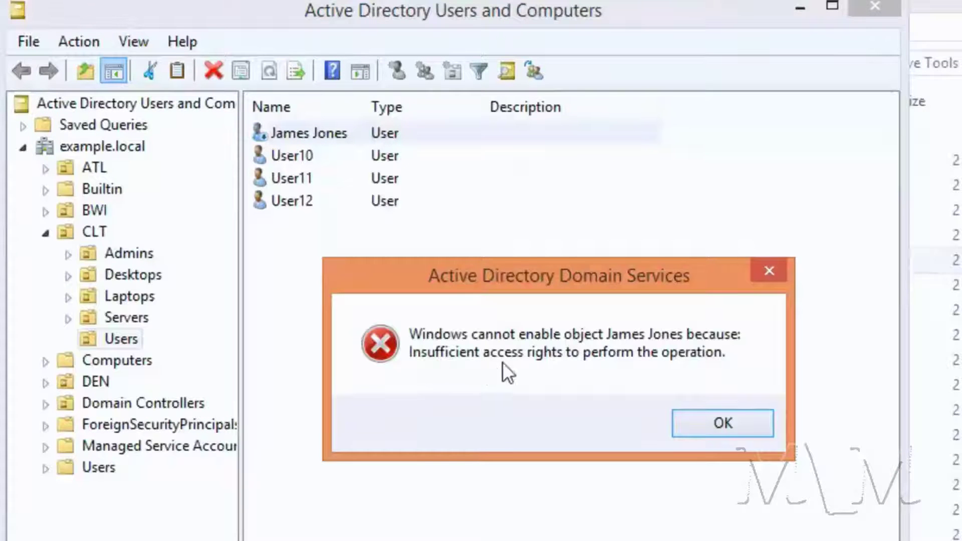
click(721, 423)
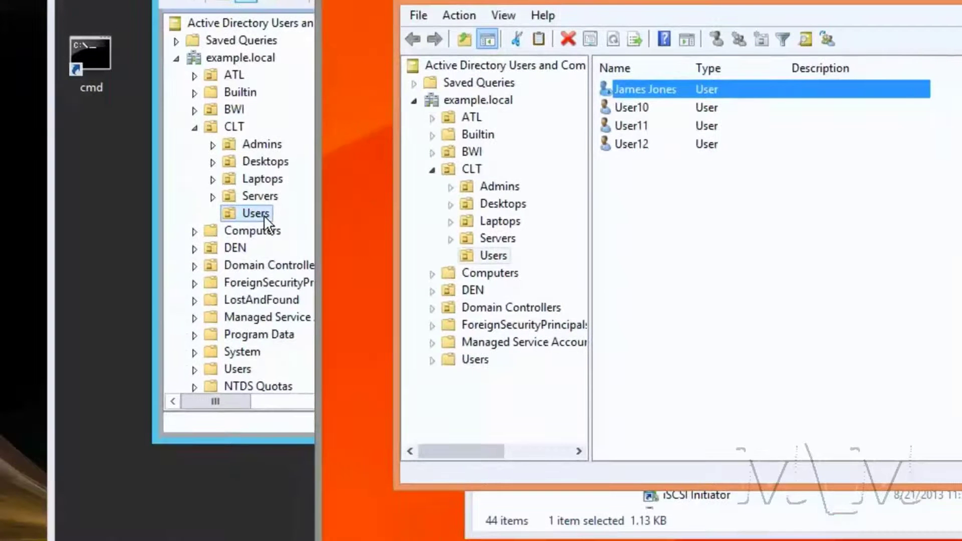
- Start delegating control of the CLT Users OU on the server and add User10 as the delegate
right_click(263, 215)
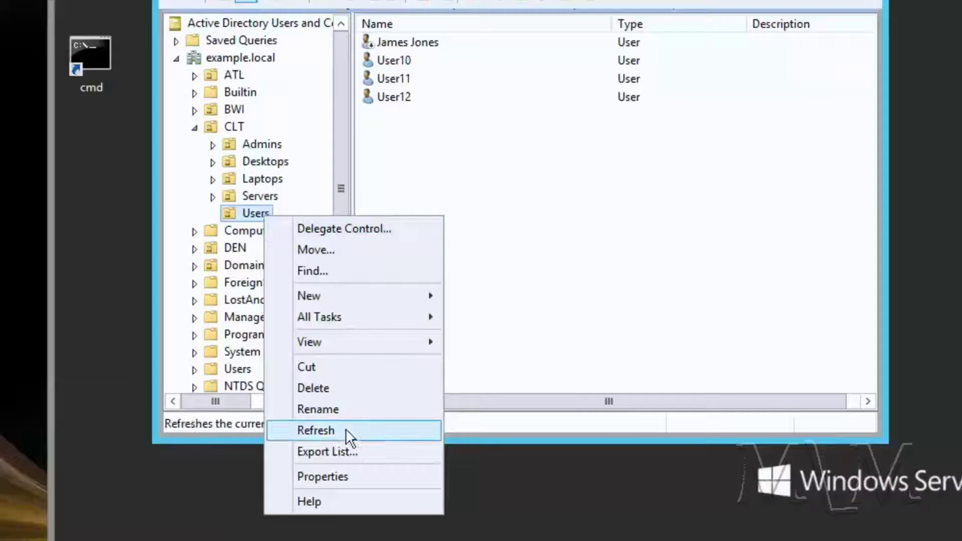
click(337, 223)
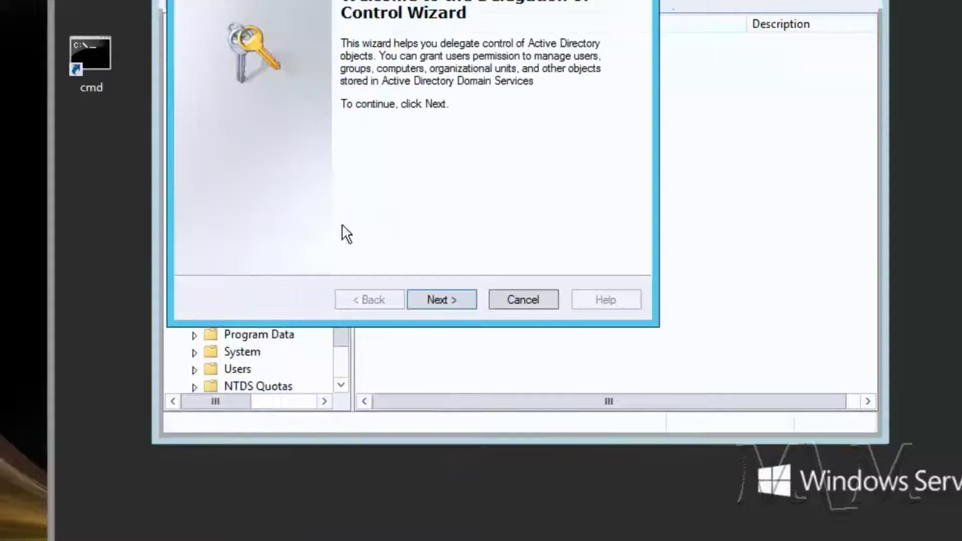
click(457, 299)
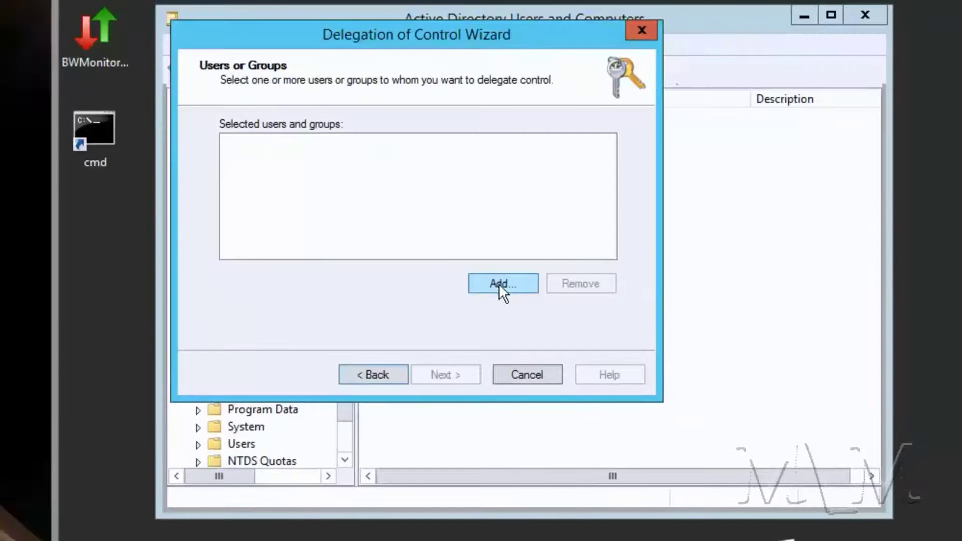
click(501, 284)
click(507, 283)
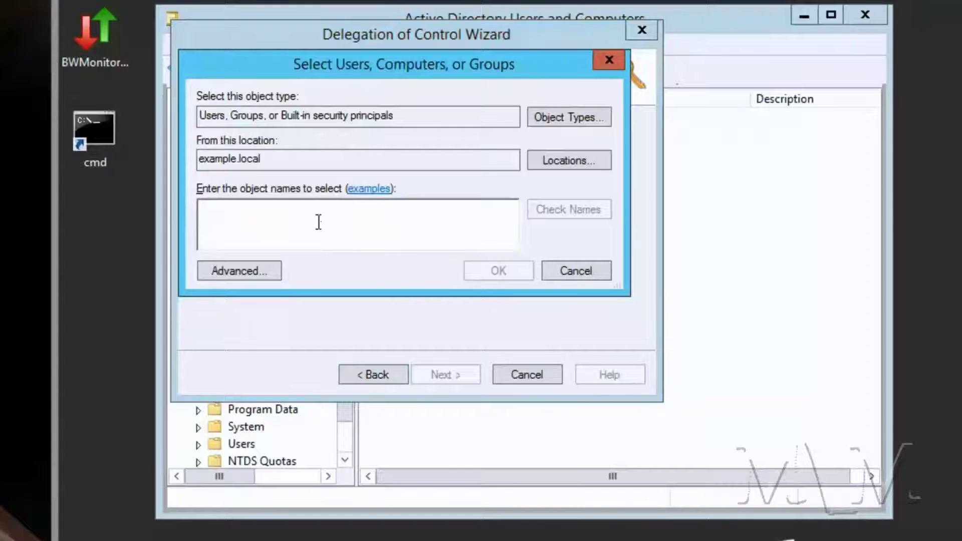
text(User10)
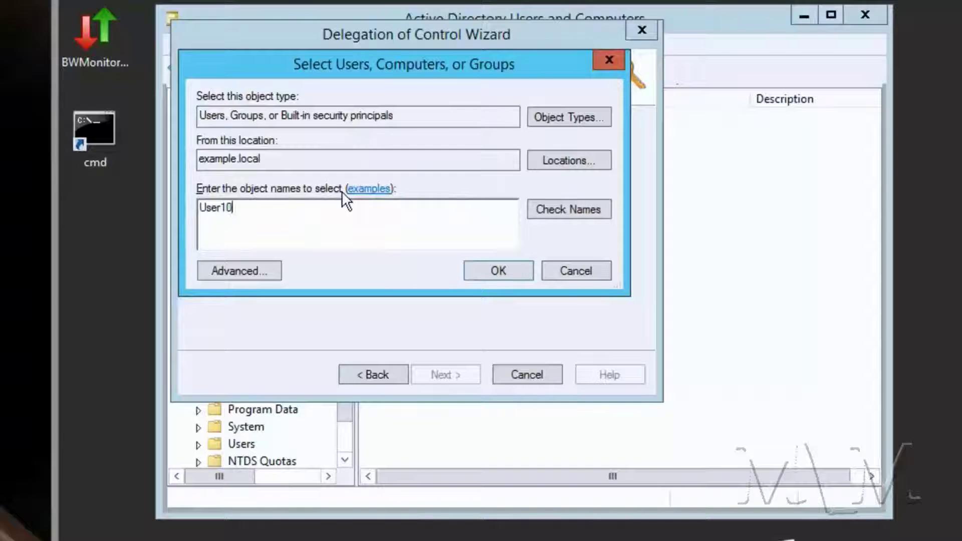
click(582, 209)
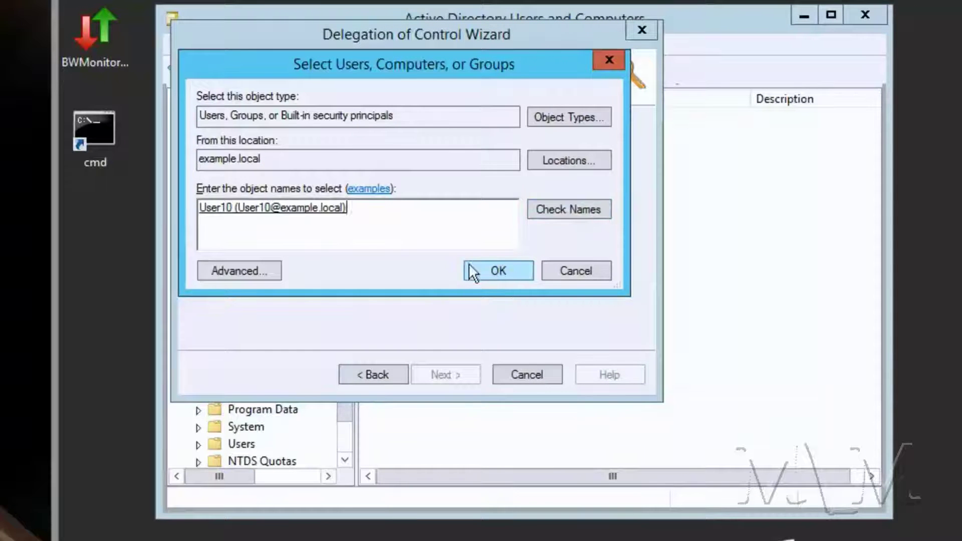
click(493, 271)
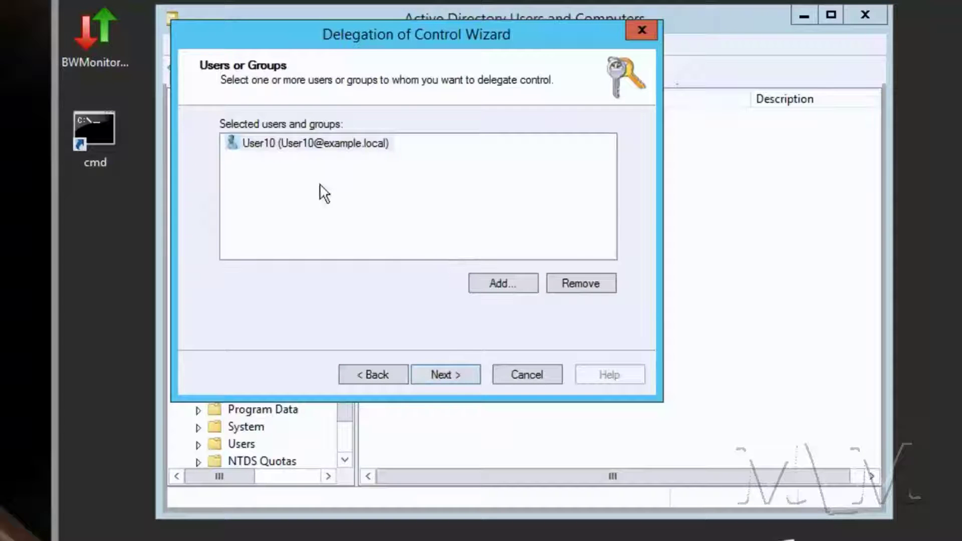
click(449, 374)
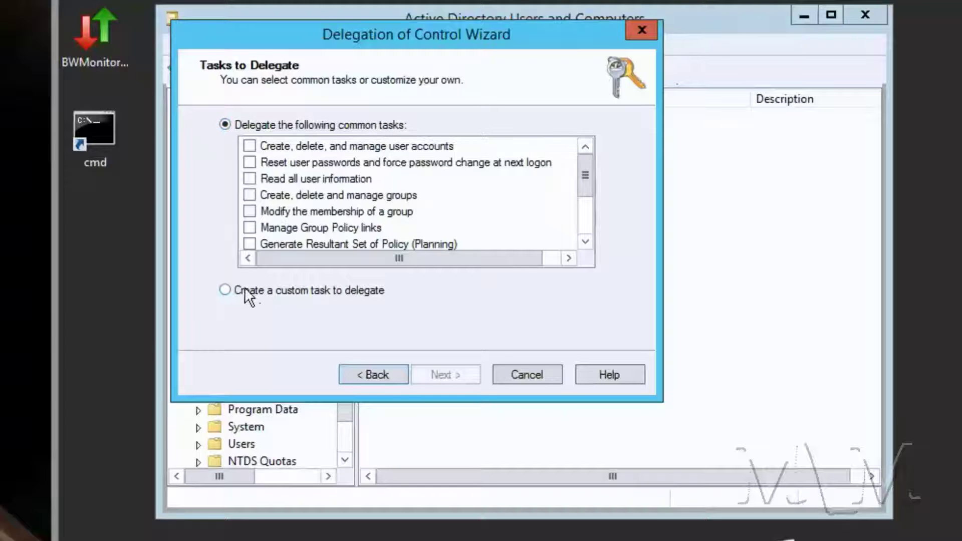
- Create a custom task to delegate, limited to only User objects in the folder
click(225, 289)
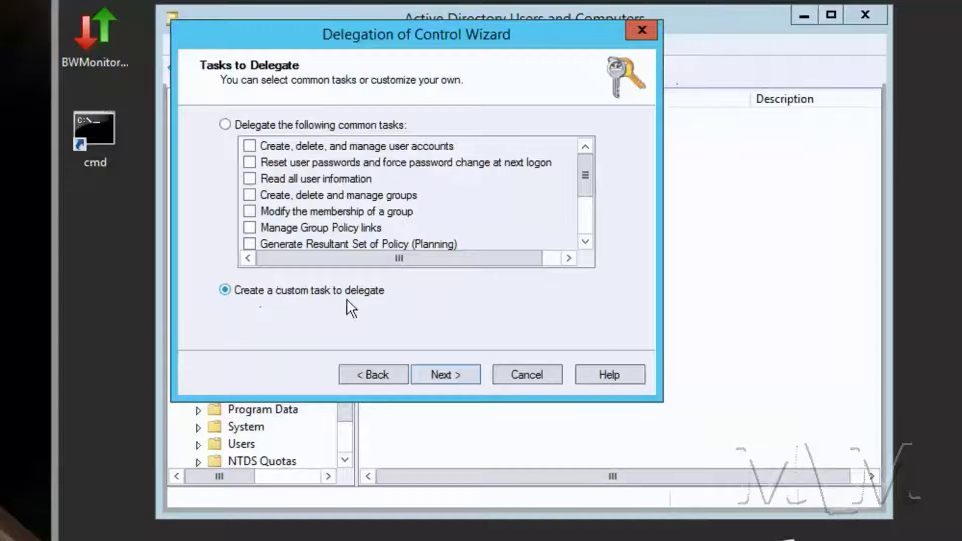
click(445, 374)
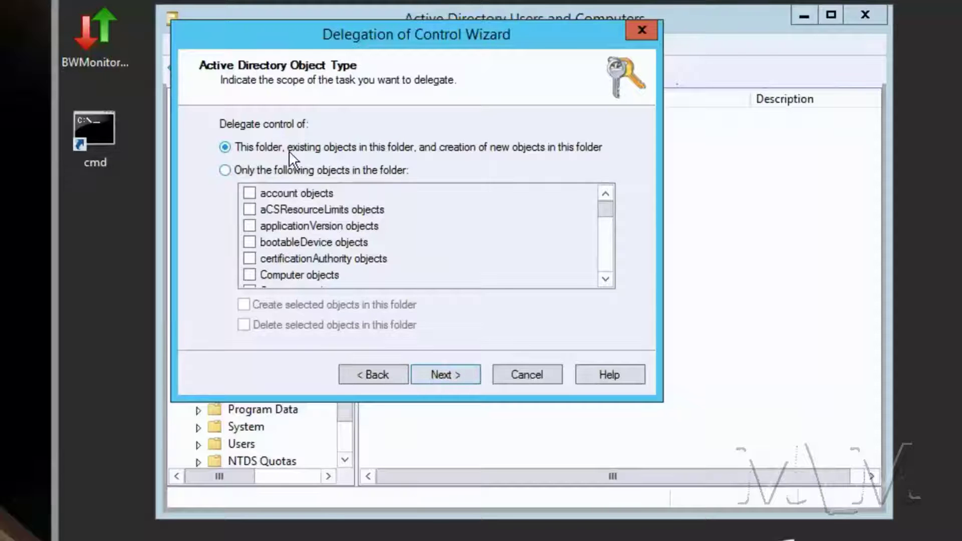
click(222, 170)
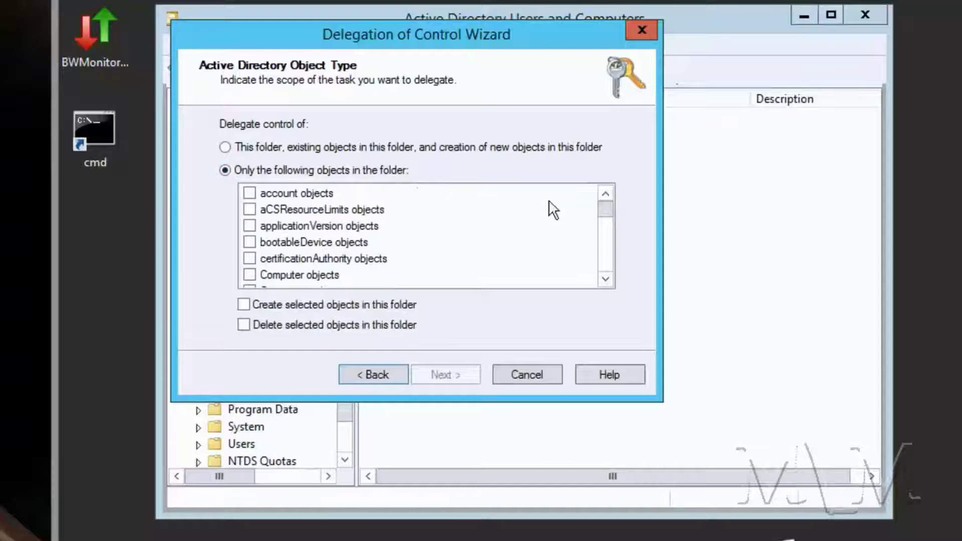
drag(603, 210, 602, 265)
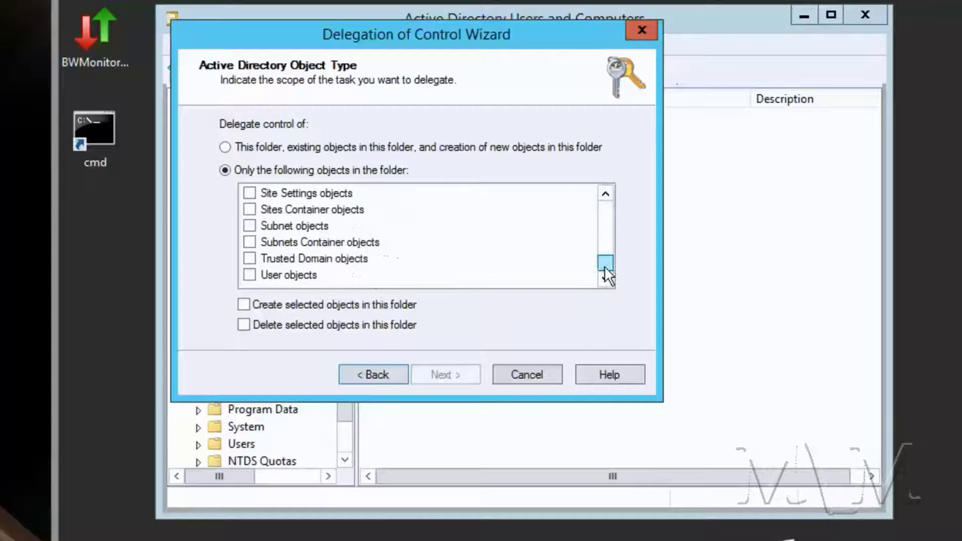
click(251, 274)
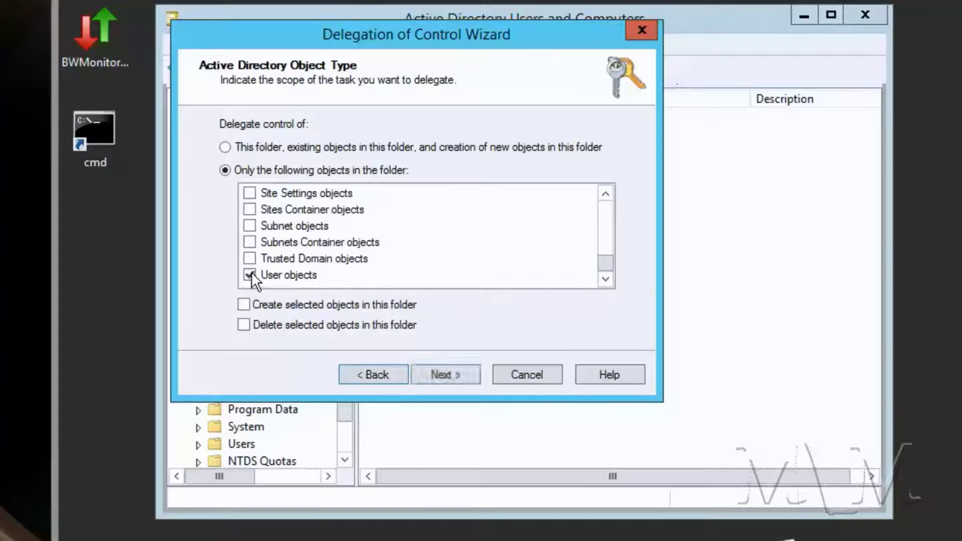
click(456, 374)
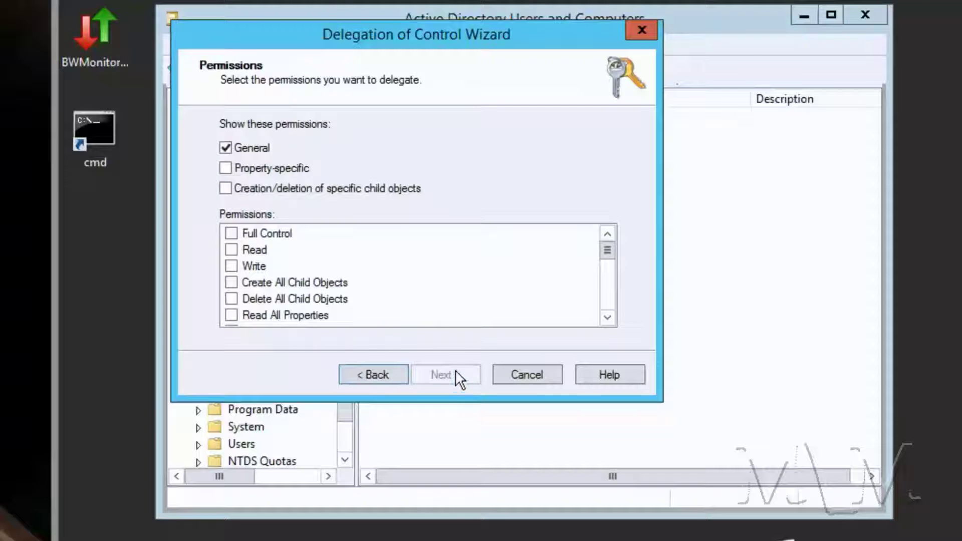
- Grant only the property-specific permissions Read userAccountControl and Write userAccountControl, and finish the delegation
click(226, 147)
click(226, 167)
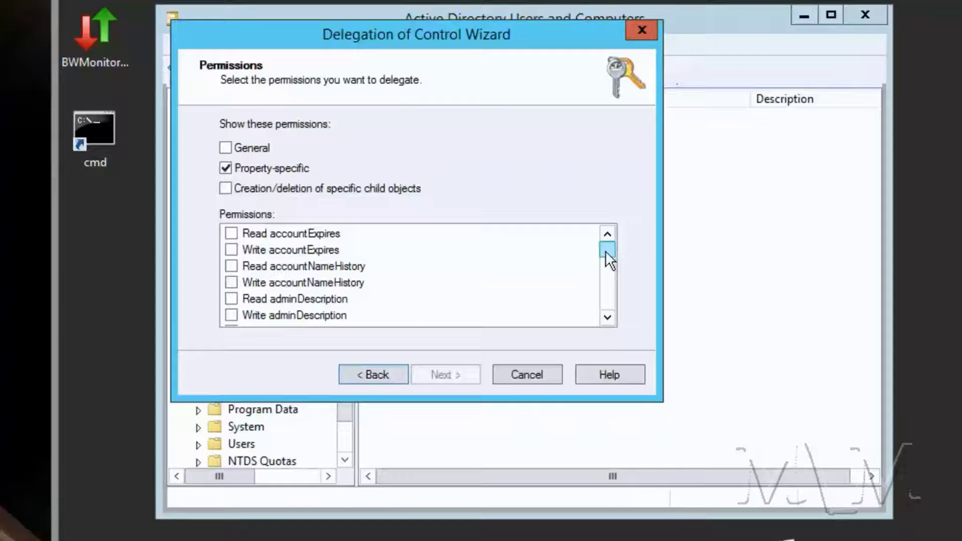
click(605, 281)
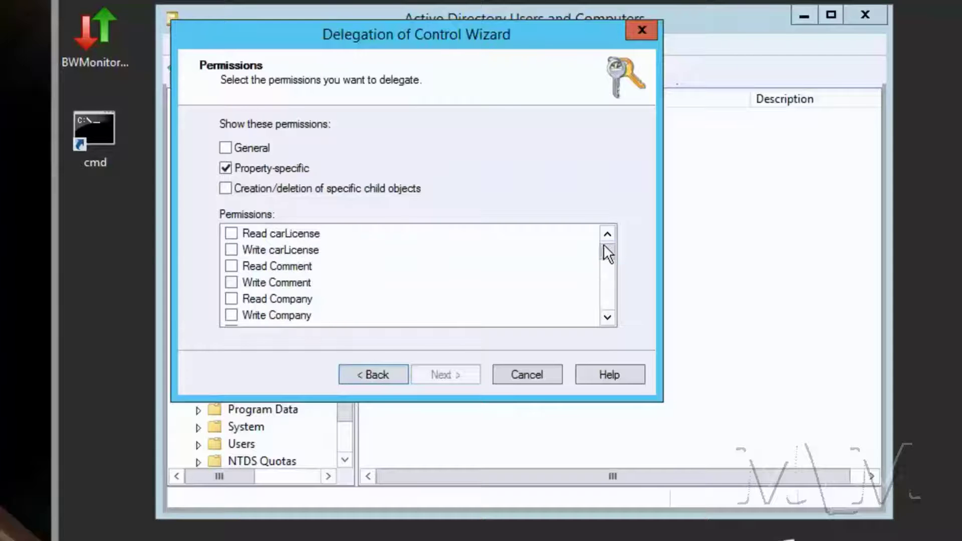
drag(604, 244, 607, 295)
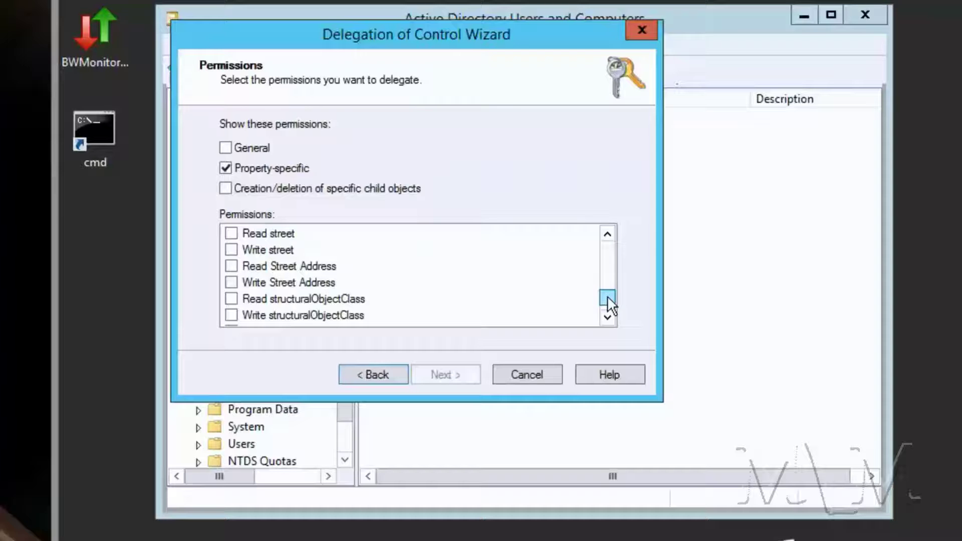
drag(608, 294, 608, 297)
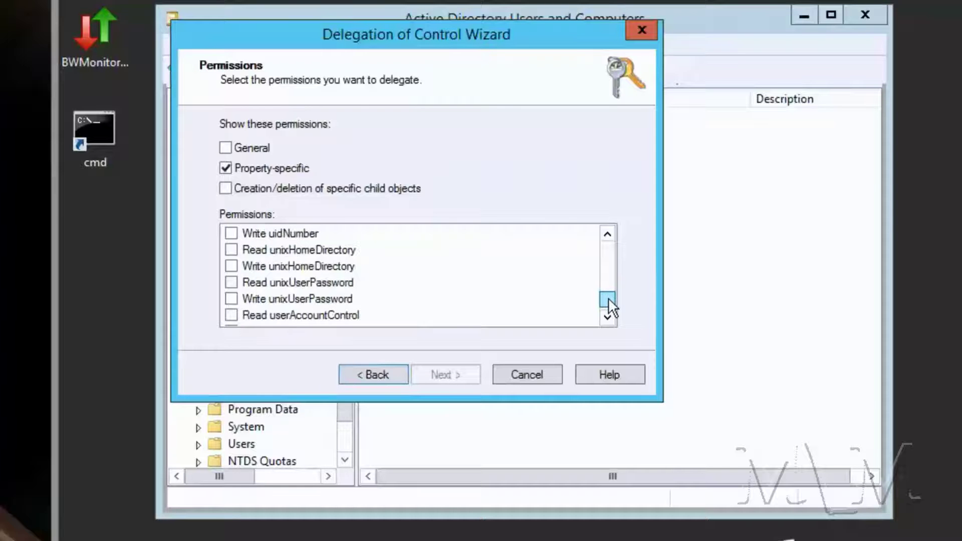
click(231, 315)
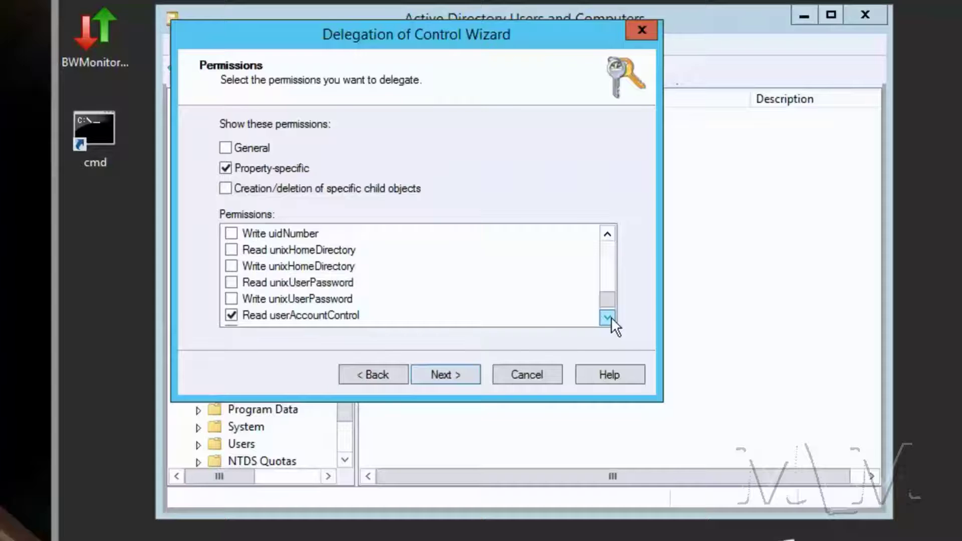
scroll(612, 317, down, 1)
click(232, 283)
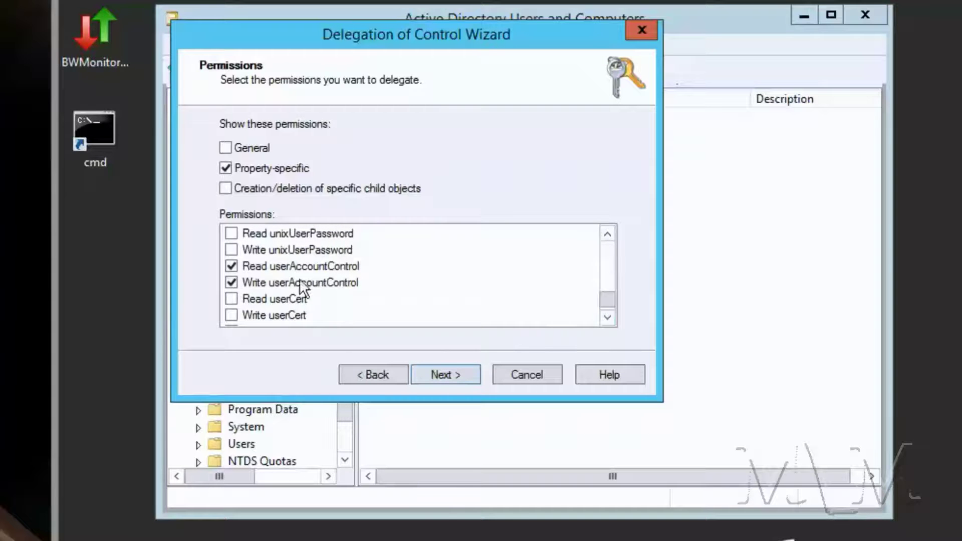
click(455, 373)
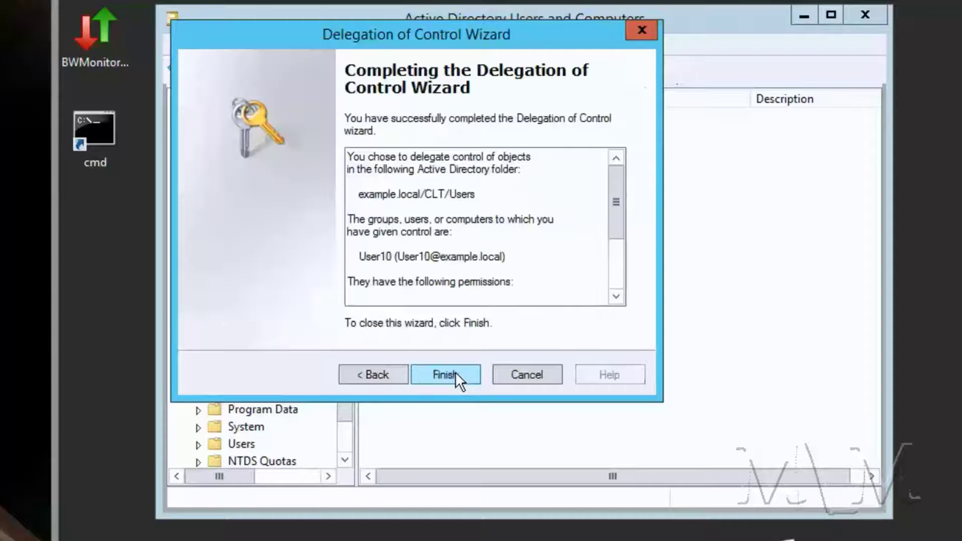
click(455, 374)
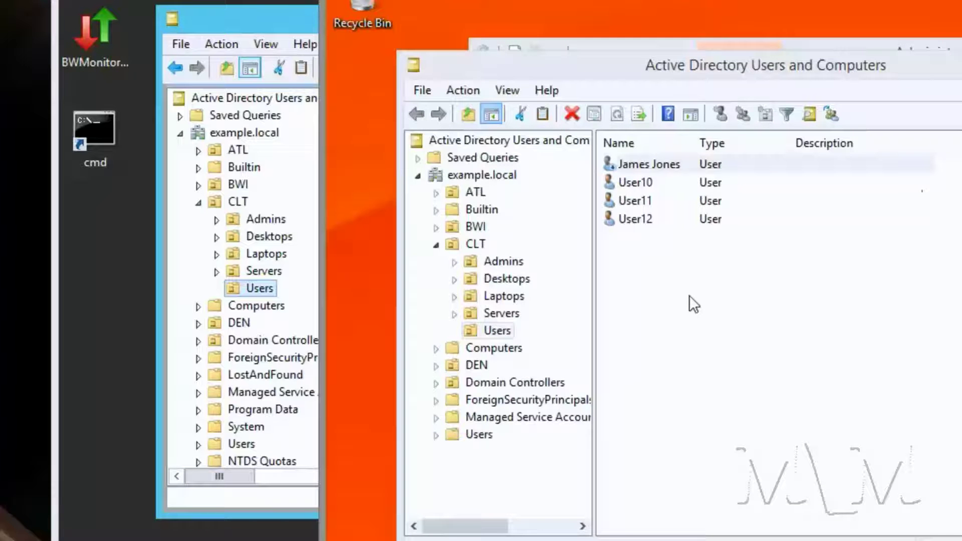
- Enable the disabled user account in the CLT Users OU from the Windows 8.1 machine
click(641, 165)
click(640, 165)
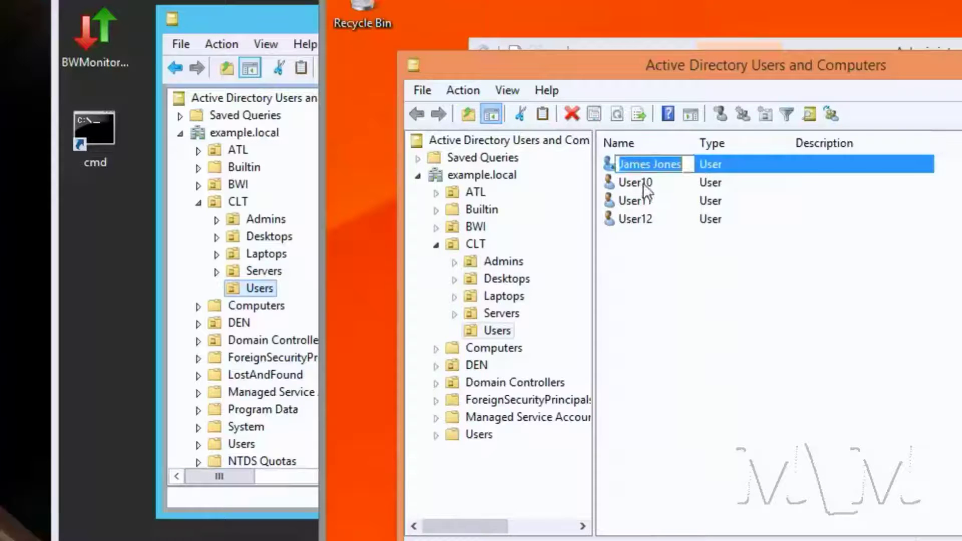
right_click(646, 164)
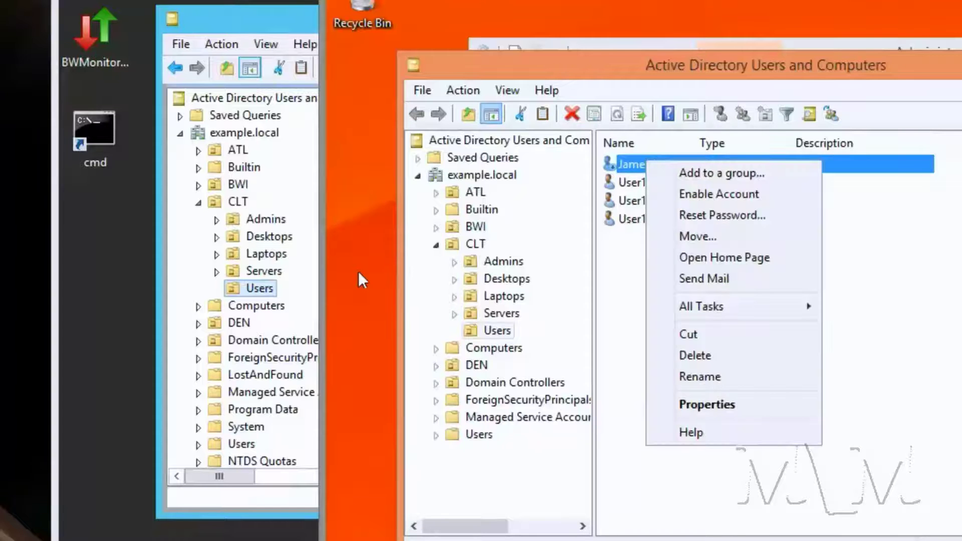
click(615, 240)
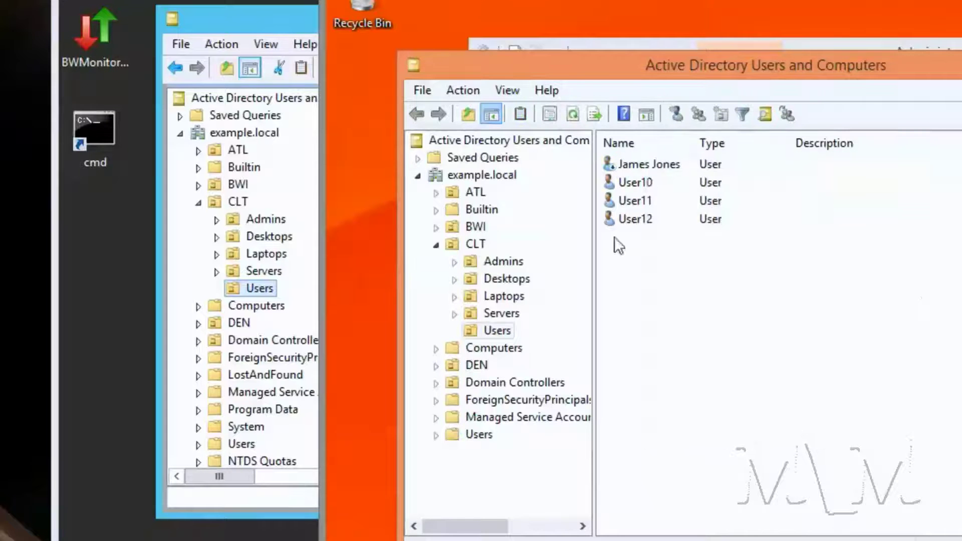
click(644, 165)
right_click(643, 163)
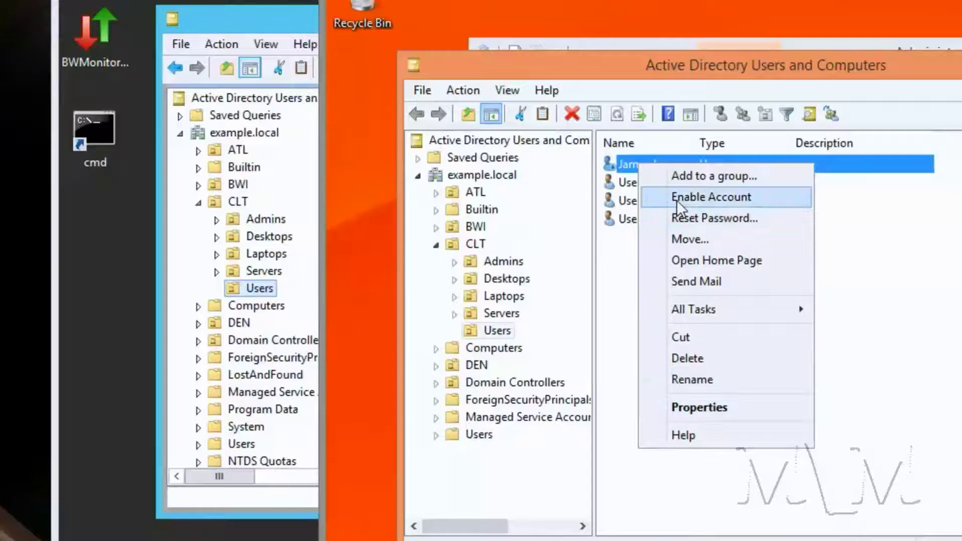
click(678, 197)
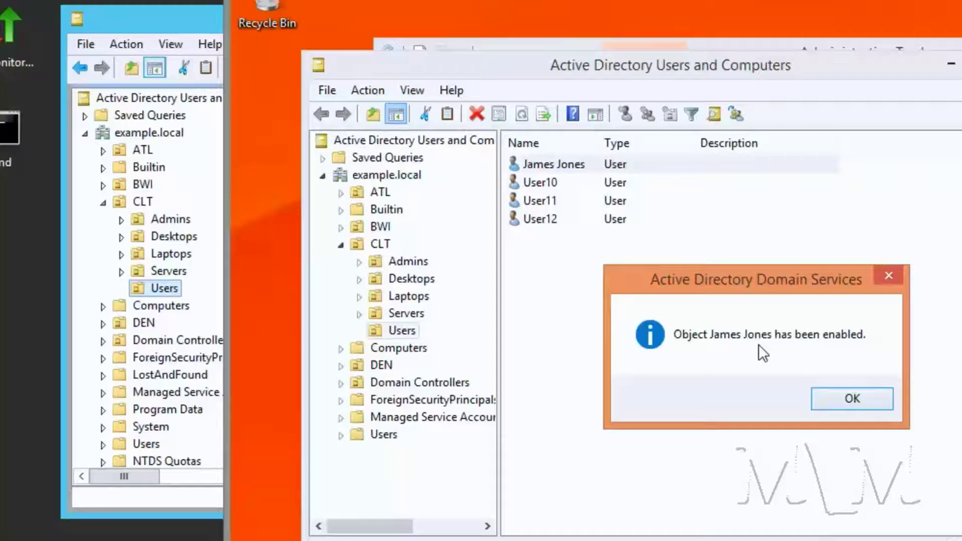
click(859, 396)
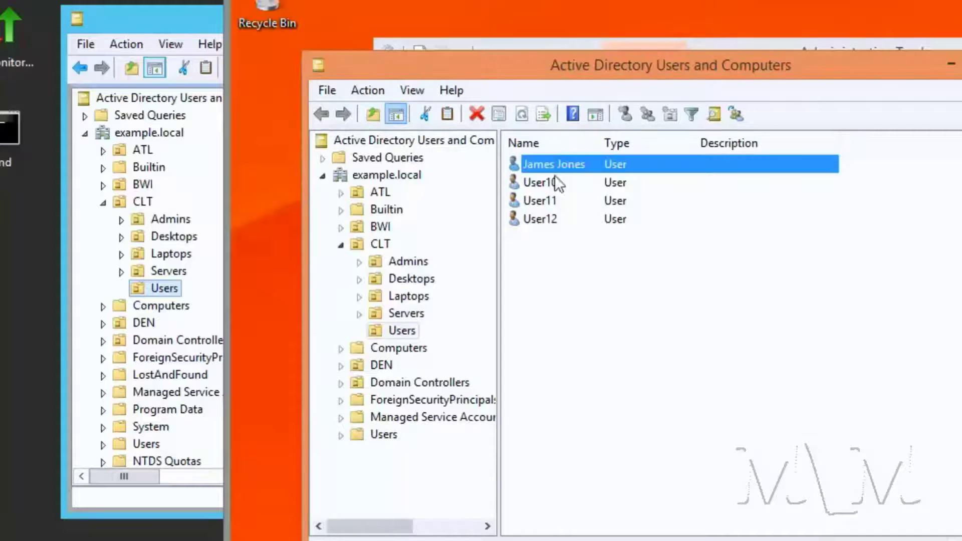
- Examine User10's permission entries in the advanced security settings of the CLT Users OU on the server
click(165, 289)
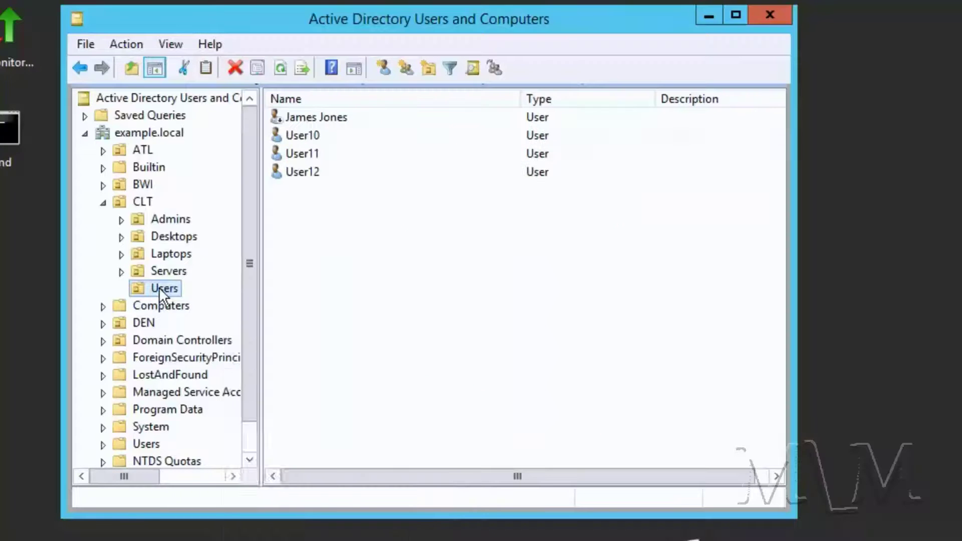
right_click(159, 288)
click(216, 539)
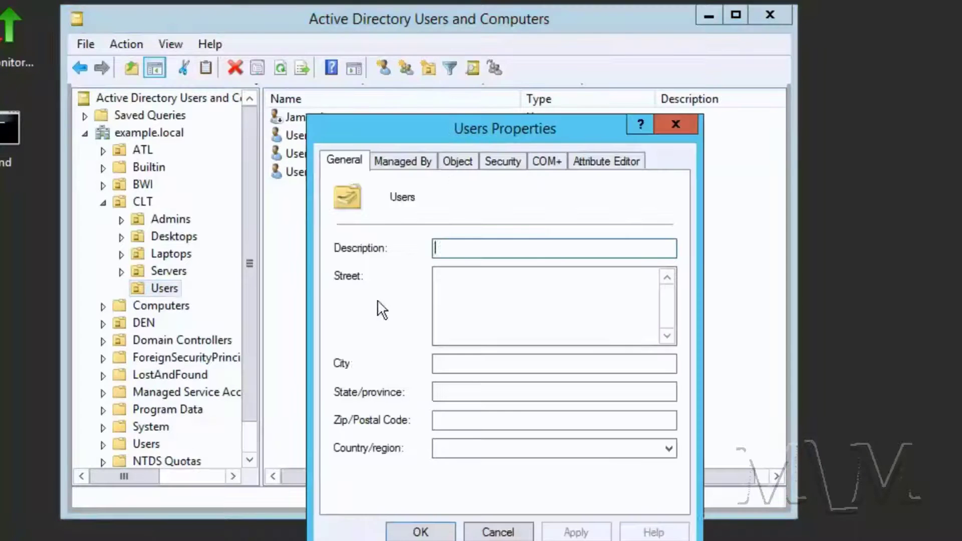
click(499, 161)
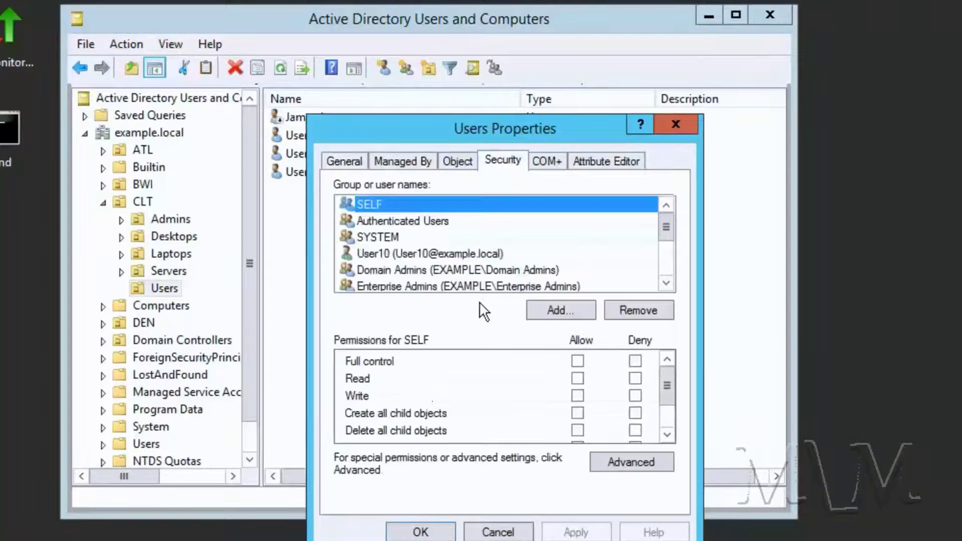
click(171, 44)
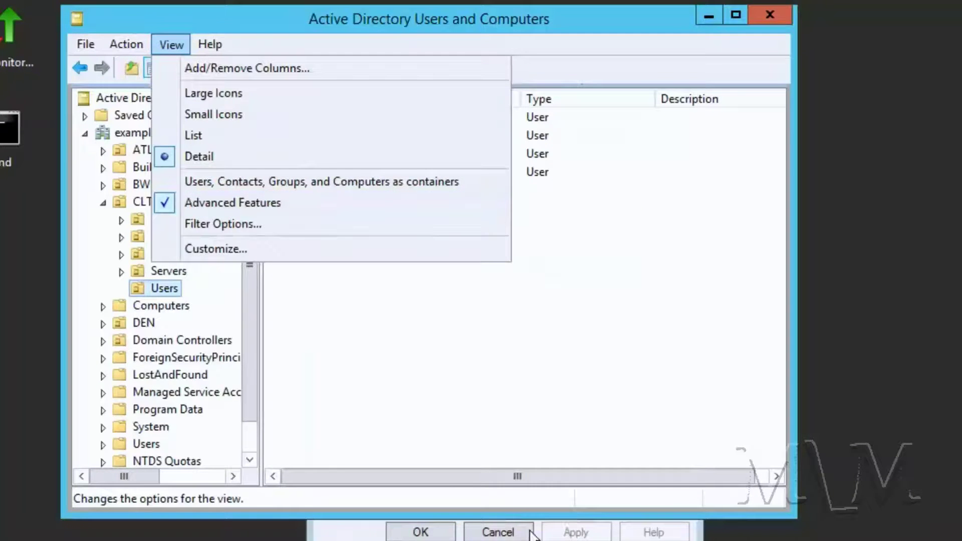
click(339, 531)
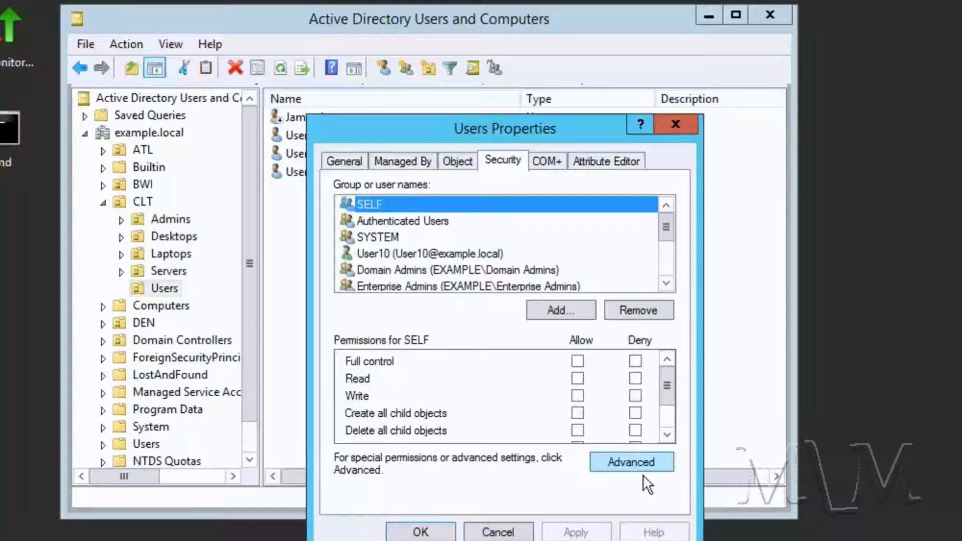
click(619, 466)
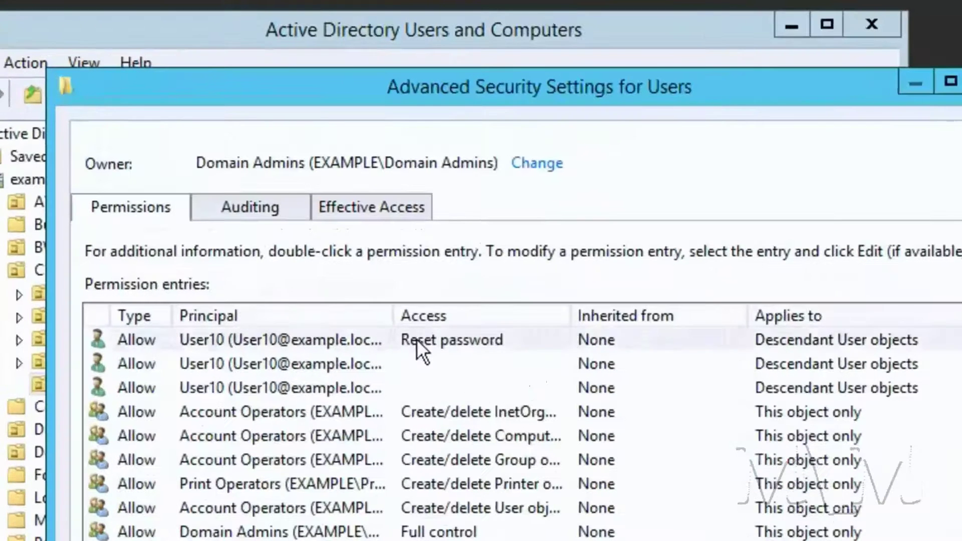
click(257, 255)
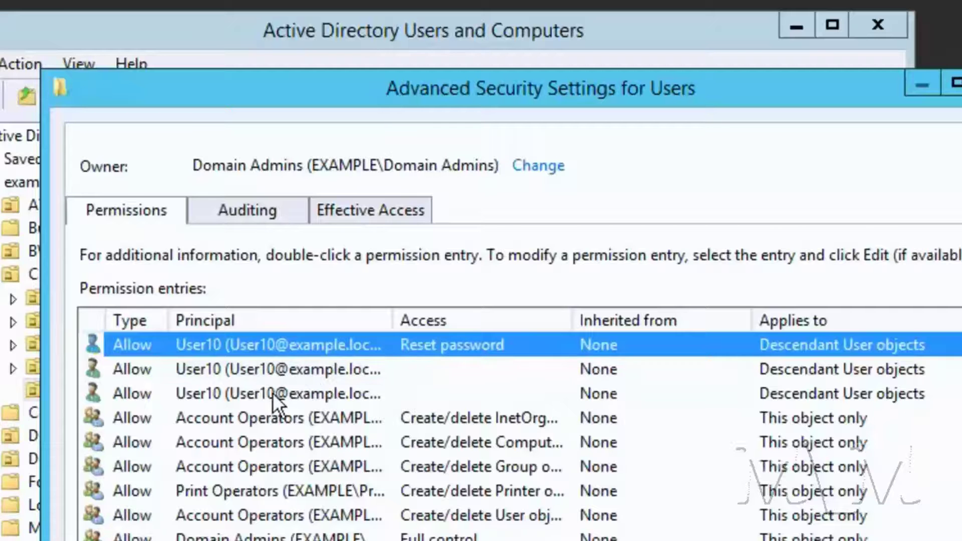
- Review the permissions and properties in User10's Reset password entry for the CLT Users OU, and close it without changes
double_click(435, 338)
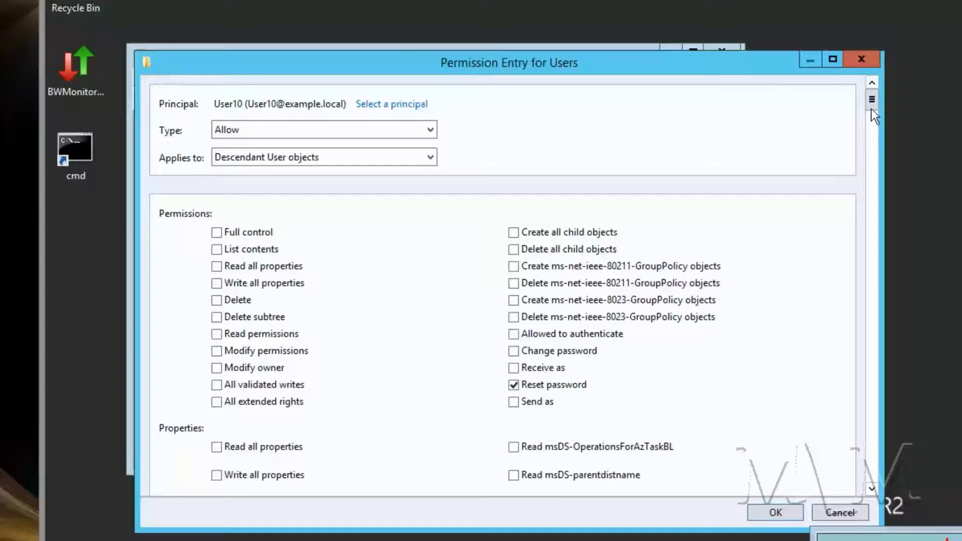
click(871, 124)
drag(870, 125, 874, 479)
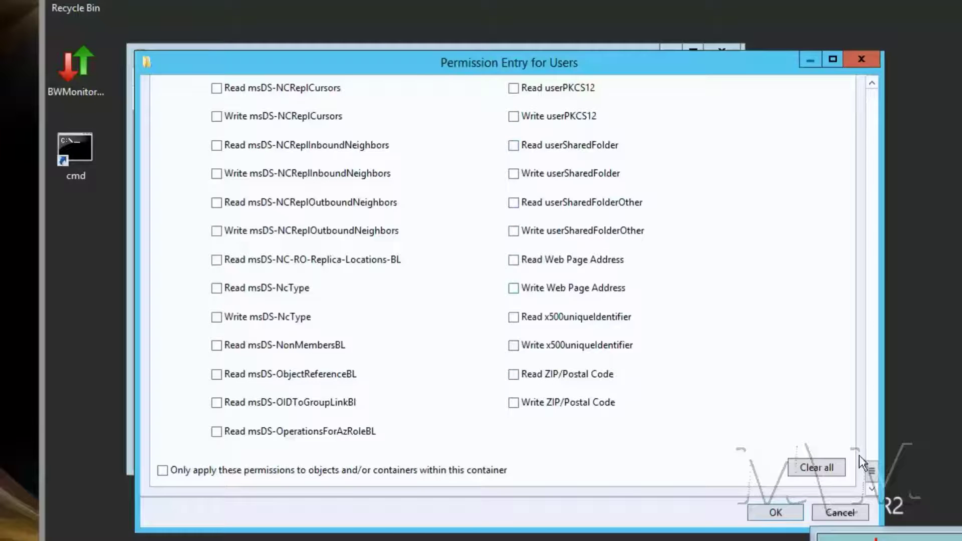
drag(872, 471, 871, 428)
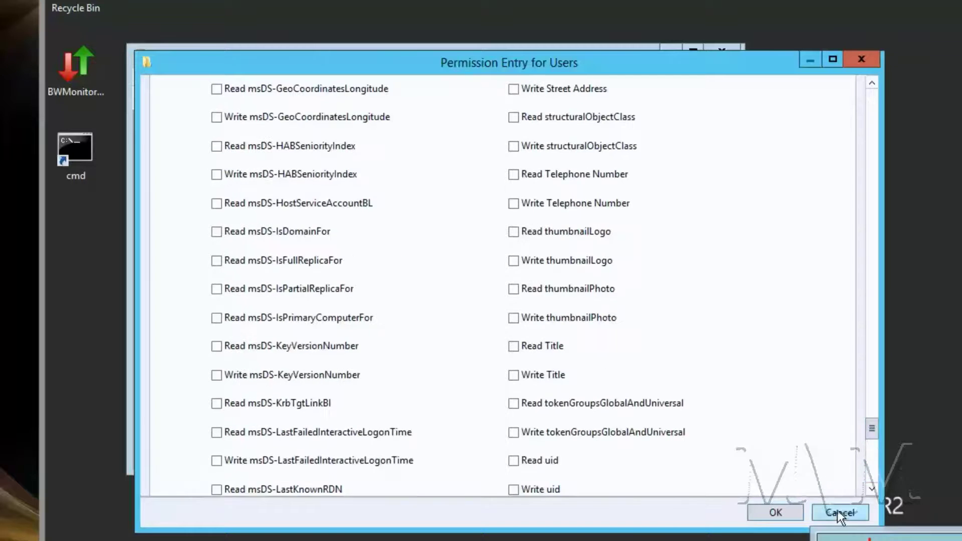
click(837, 510)
- Inspect the pwdLastSet properties in User10's second permission entry, and close the entry and the OU's properties without changes
double_click(325, 270)
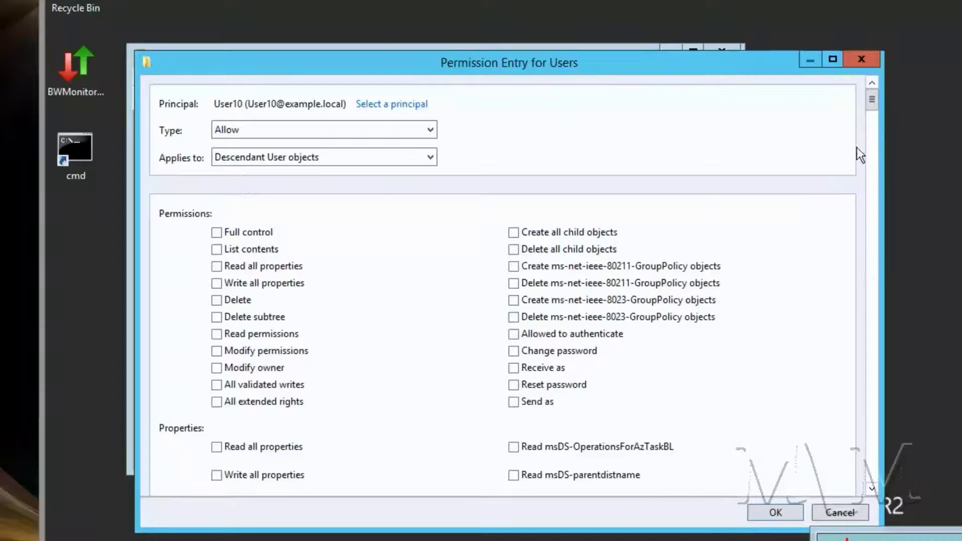
drag(871, 104, 855, 383)
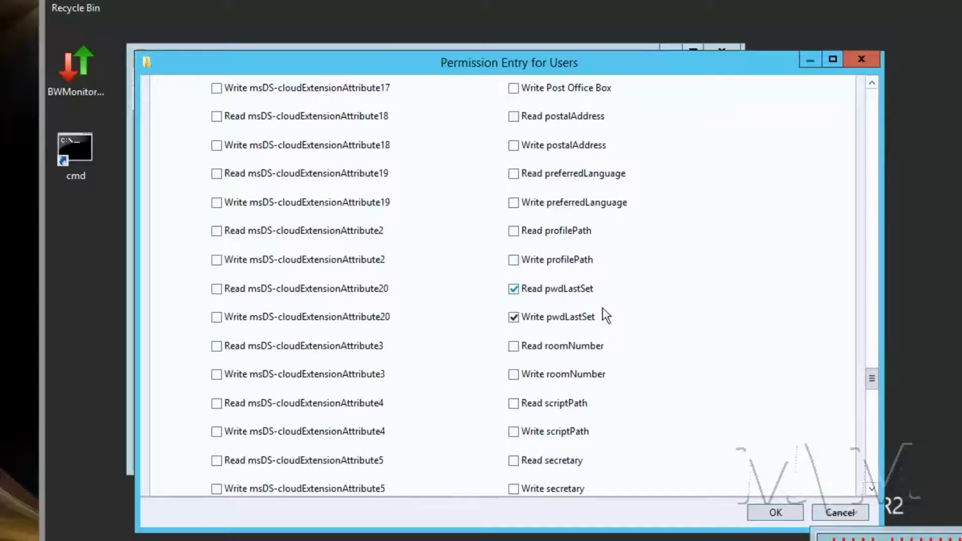
click(839, 513)
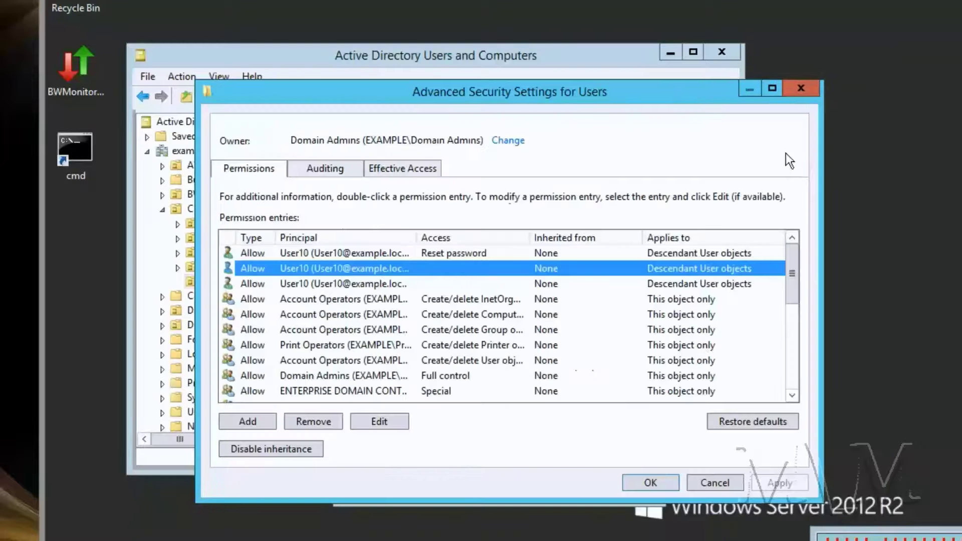
click(713, 480)
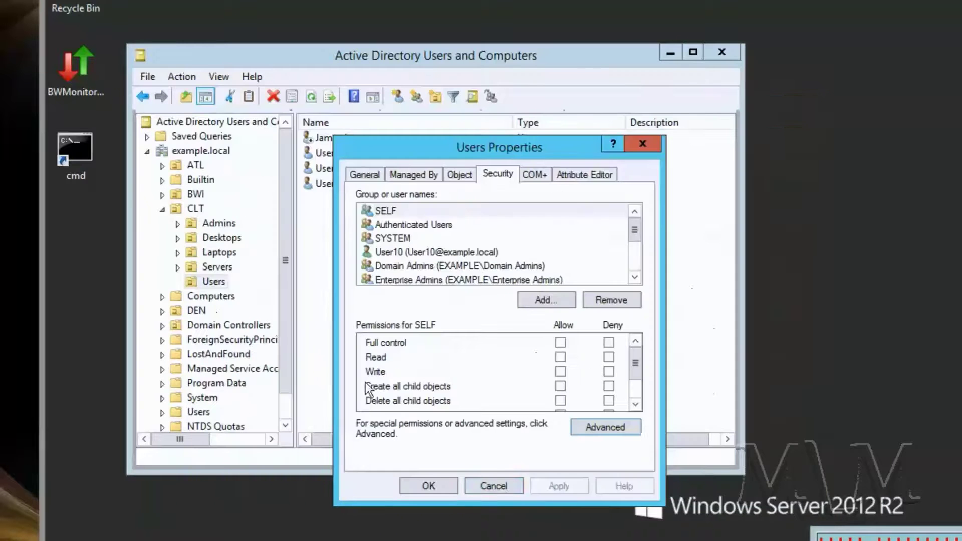
click(501, 488)
right_click(216, 281)
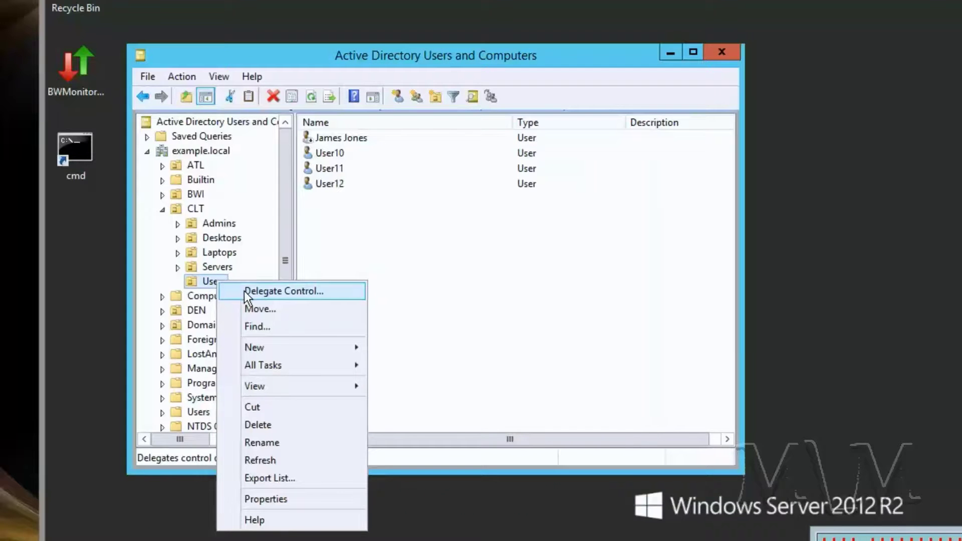
click(312, 292)
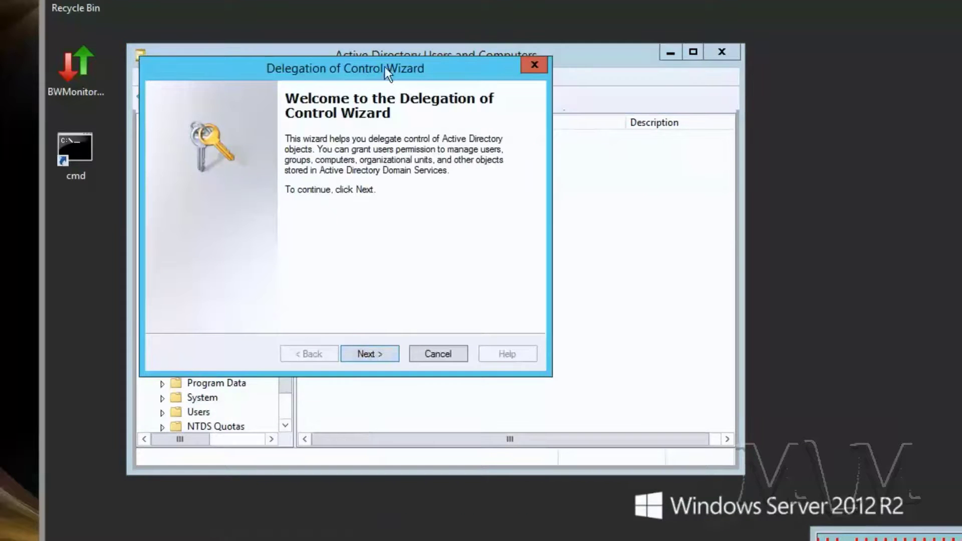
click(433, 354)
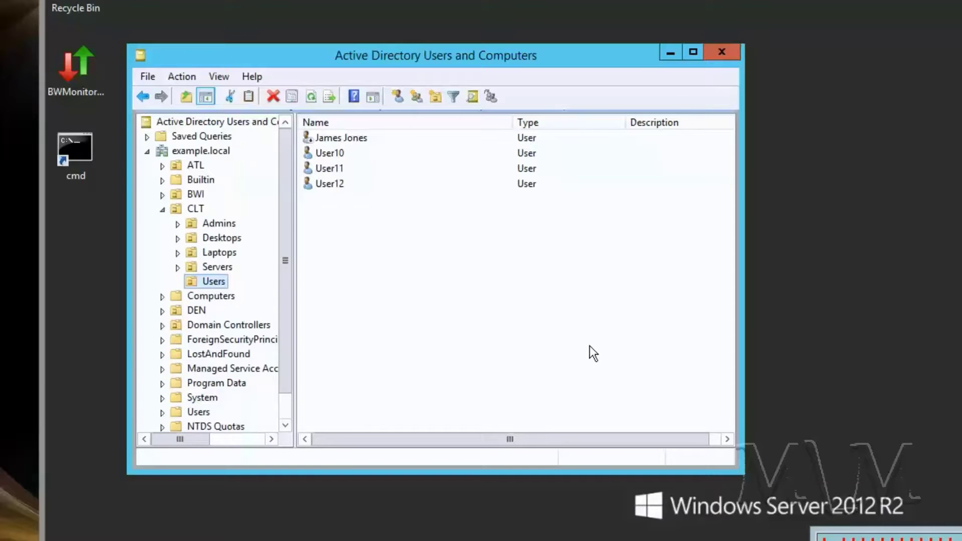